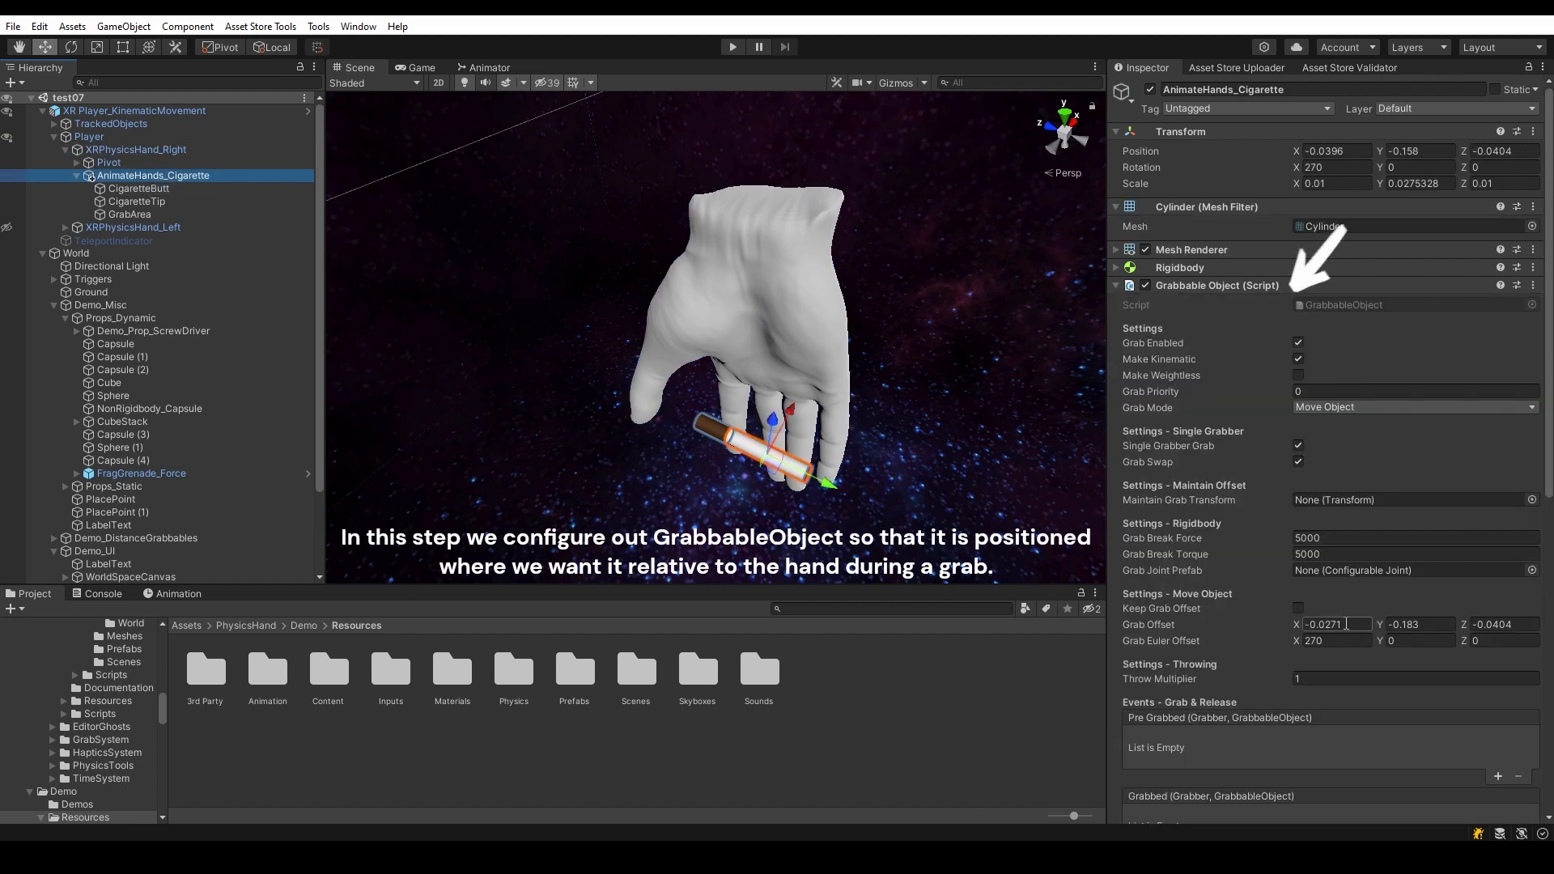
Copy the cigarette's Transform position into its Grab Offset as X -0.0396, Y -0.158, Z -0.0404, and save the scene.
left_click(1336, 152)
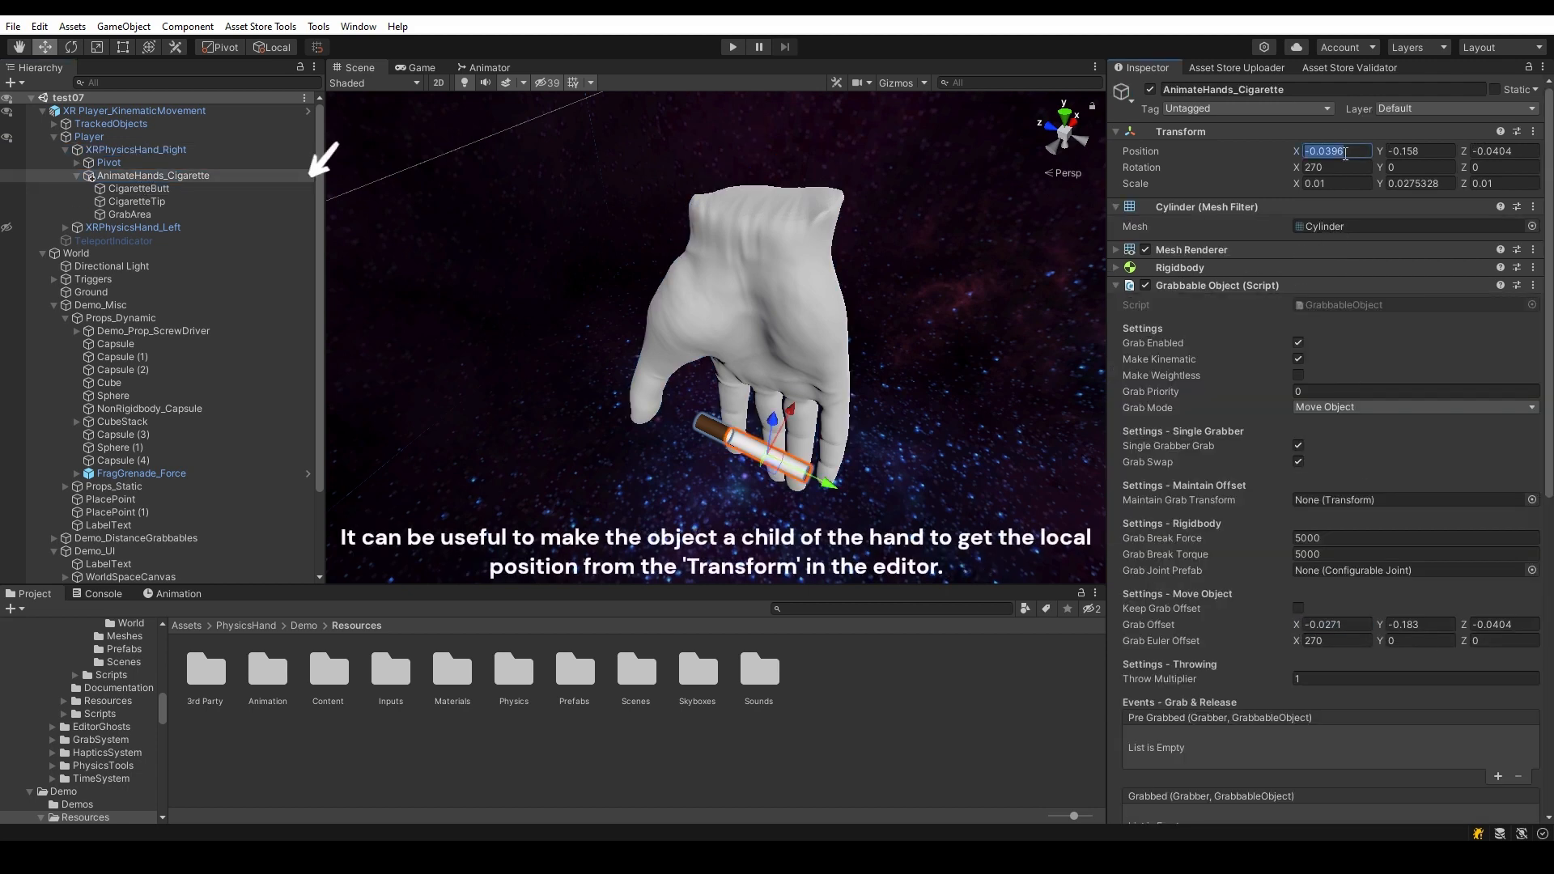
type("-0.0396")
left_click(1412, 151)
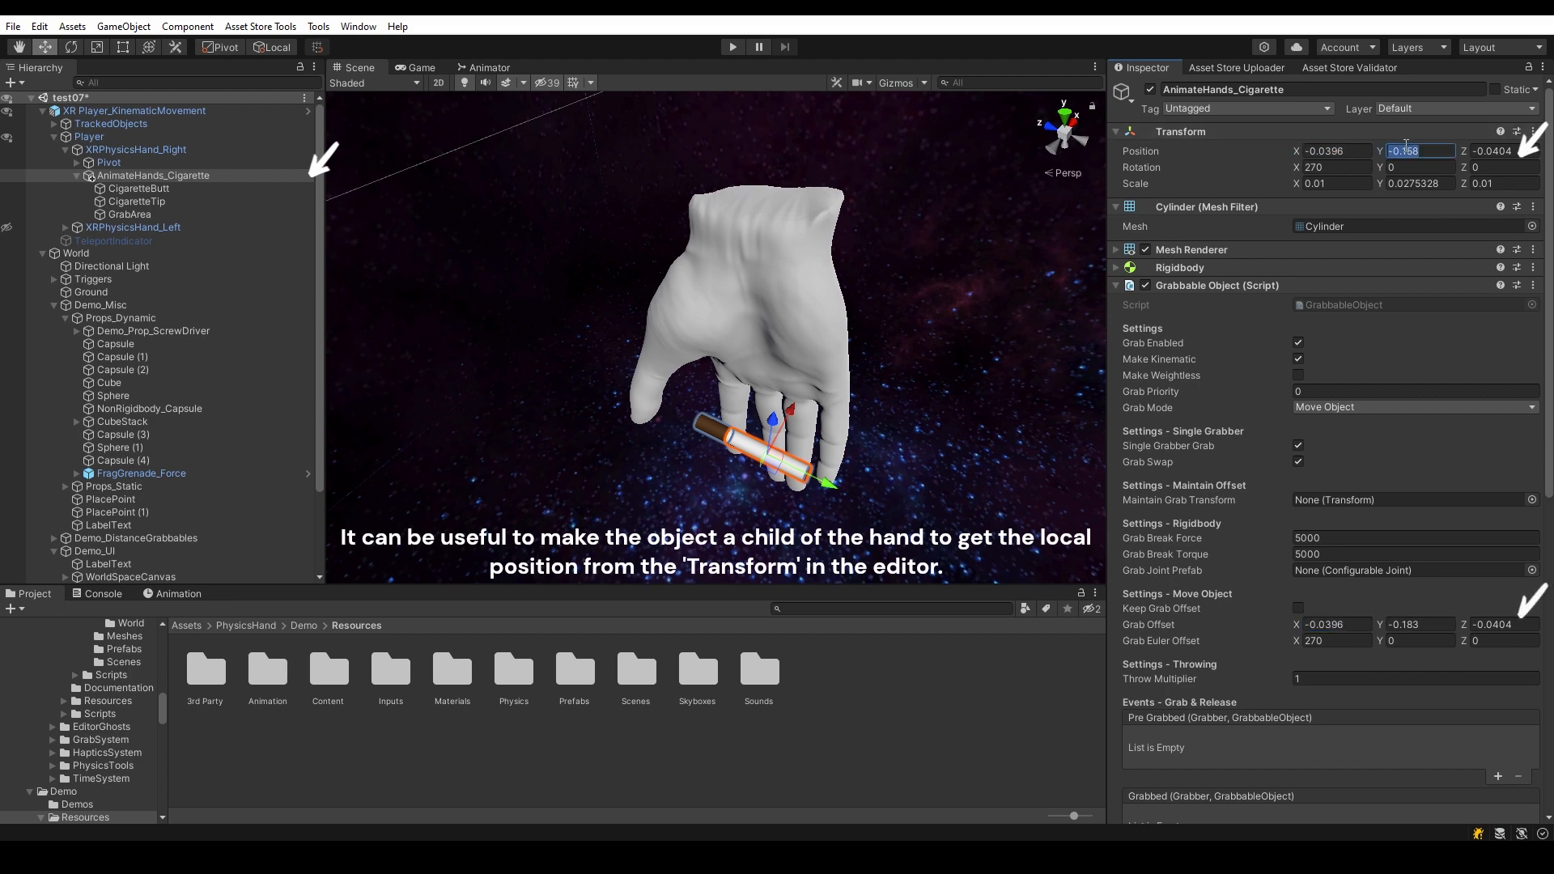
left_click(1421, 625)
left_click(1486, 631)
type("-0.0404")
key("ctrl+s")
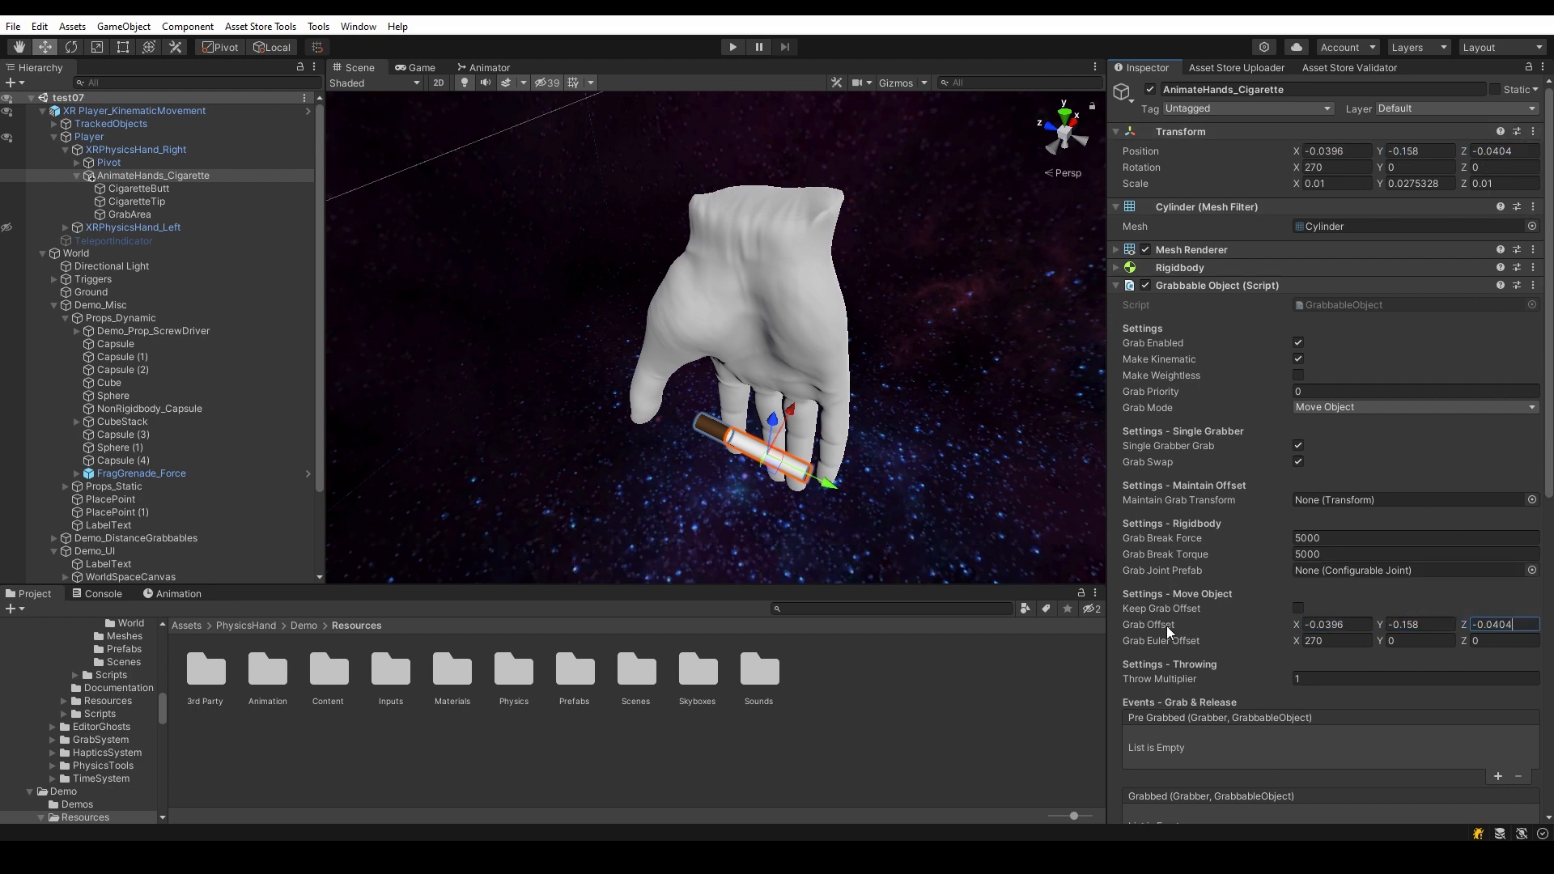
Add an Animate Hand On Grab component to the AnimateHands_Cigarette object.
mouse_move(1155, 630)
scroll(1157, 632, "down", 10)
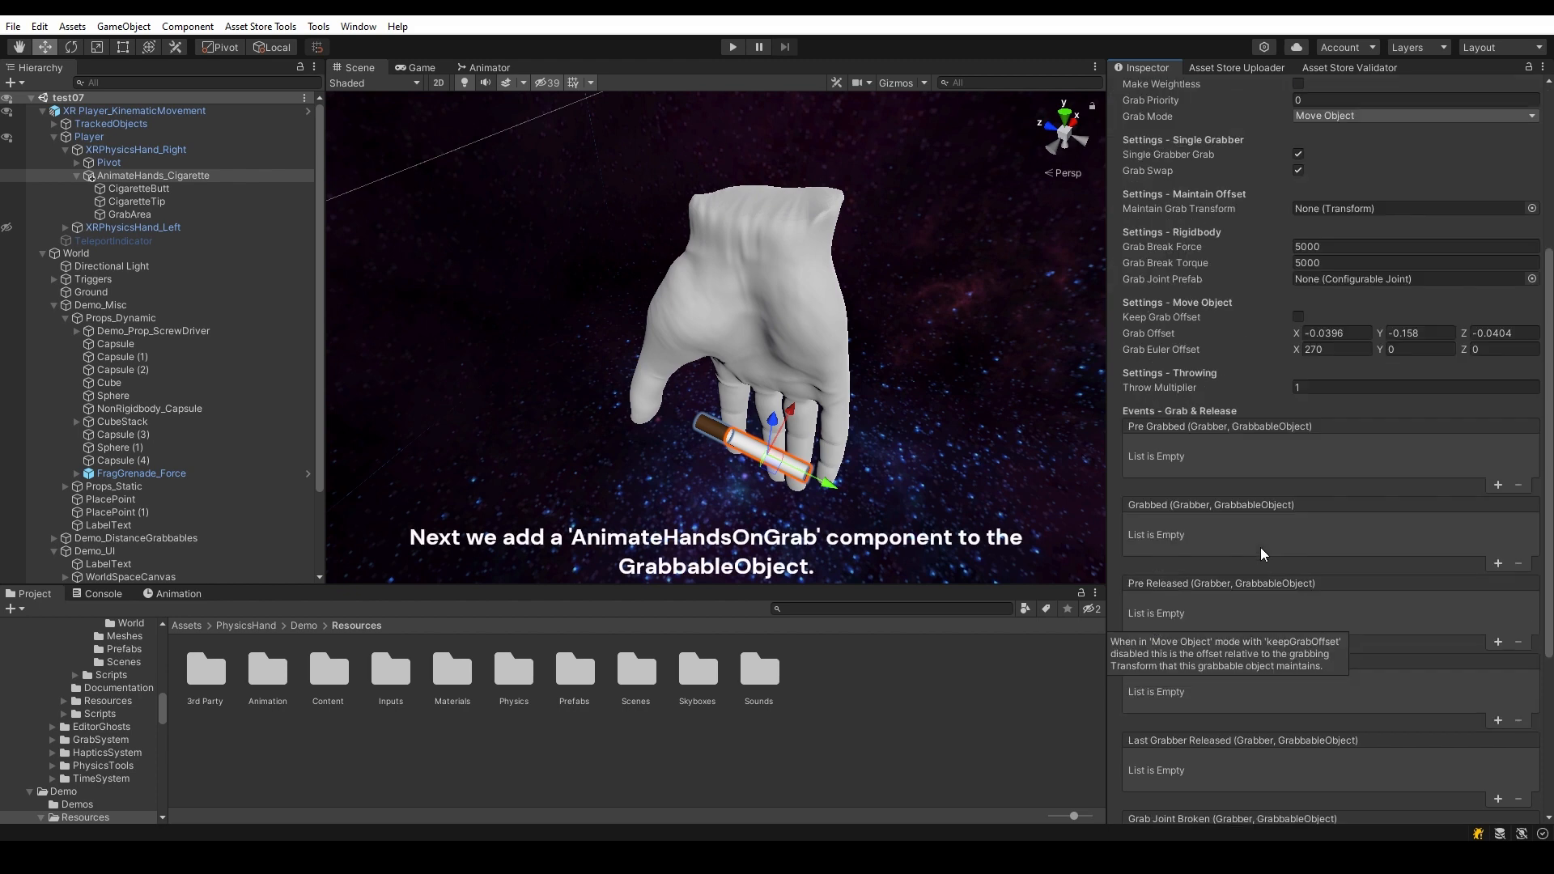
left_click(1276, 808)
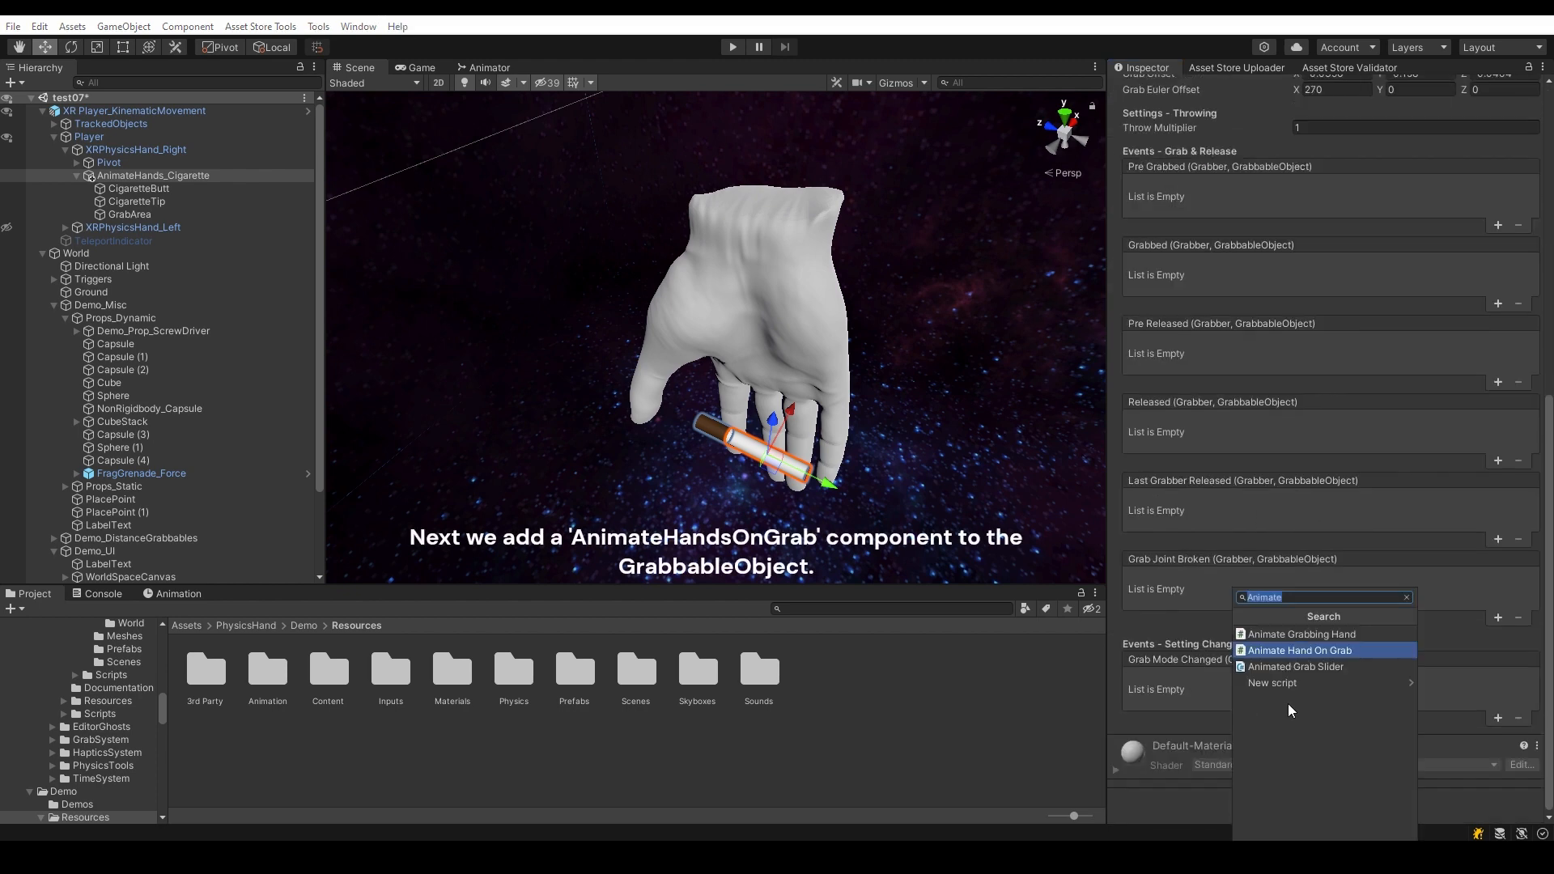
left_click(1299, 650)
scroll(1252, 691, "down", 3)
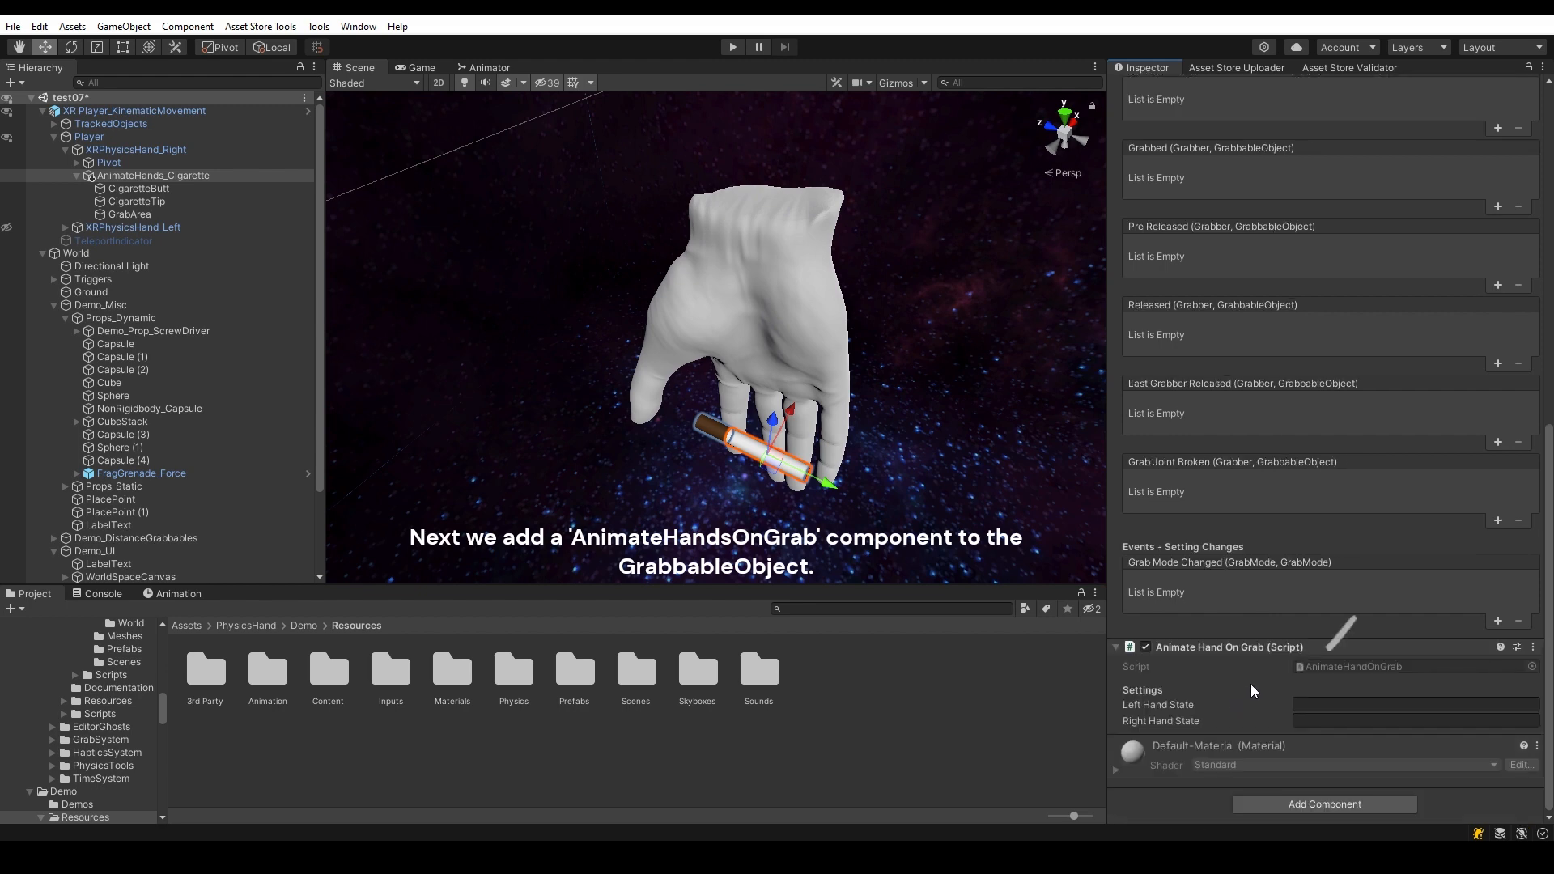
Set the Animate Hand On Grab component's Left Hand State to HoldCigarette and fill in its Right Hand State.
left_click(1345, 709)
type("HoldCigare")
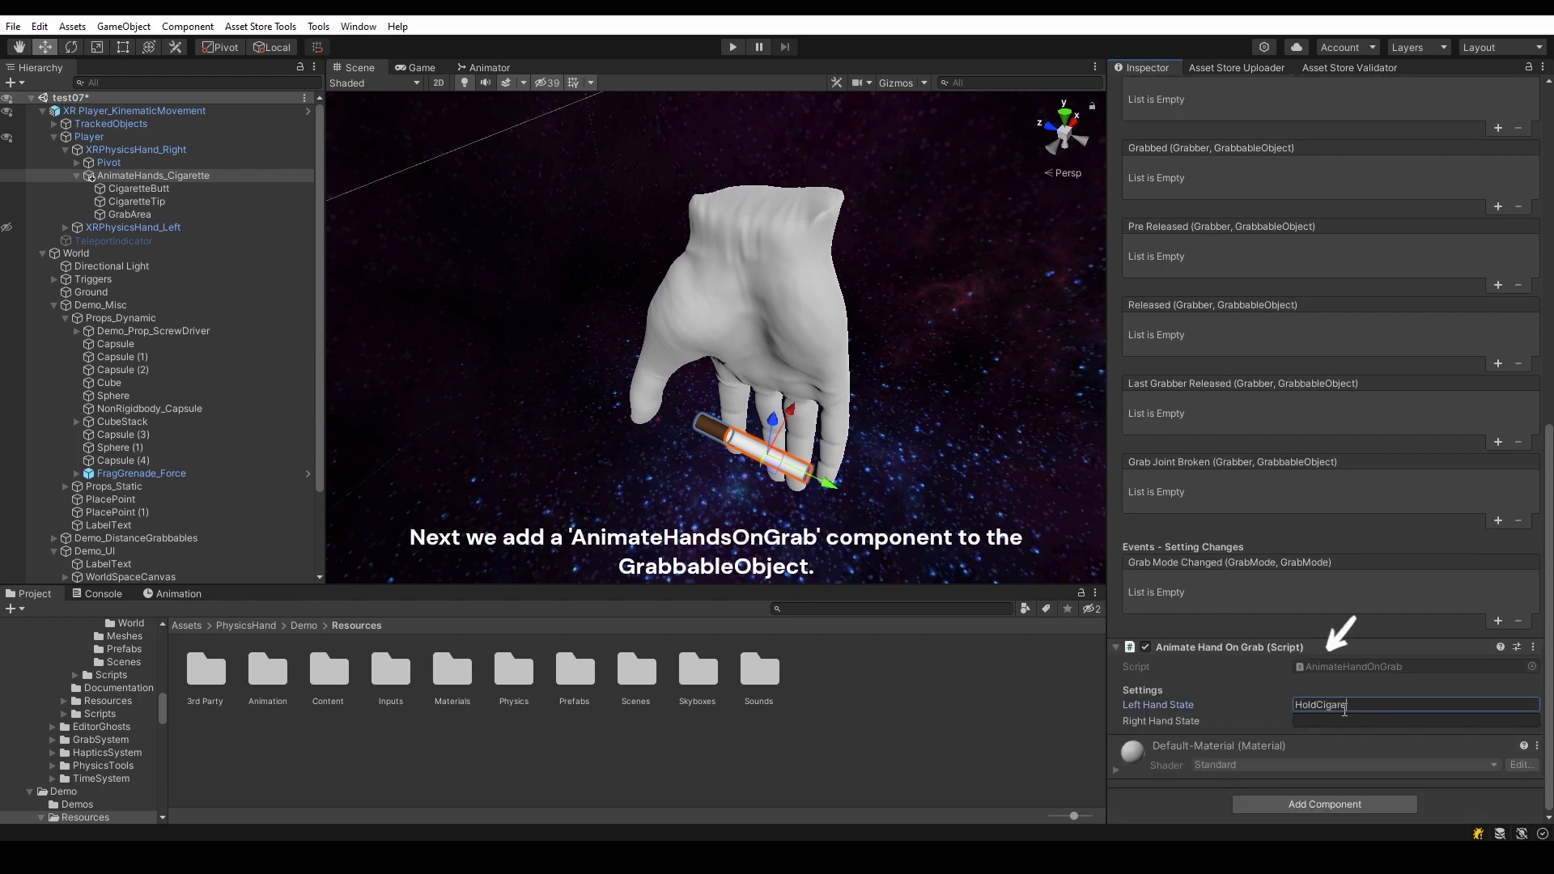
type("tte")
left_click(1327, 719)
type("H")
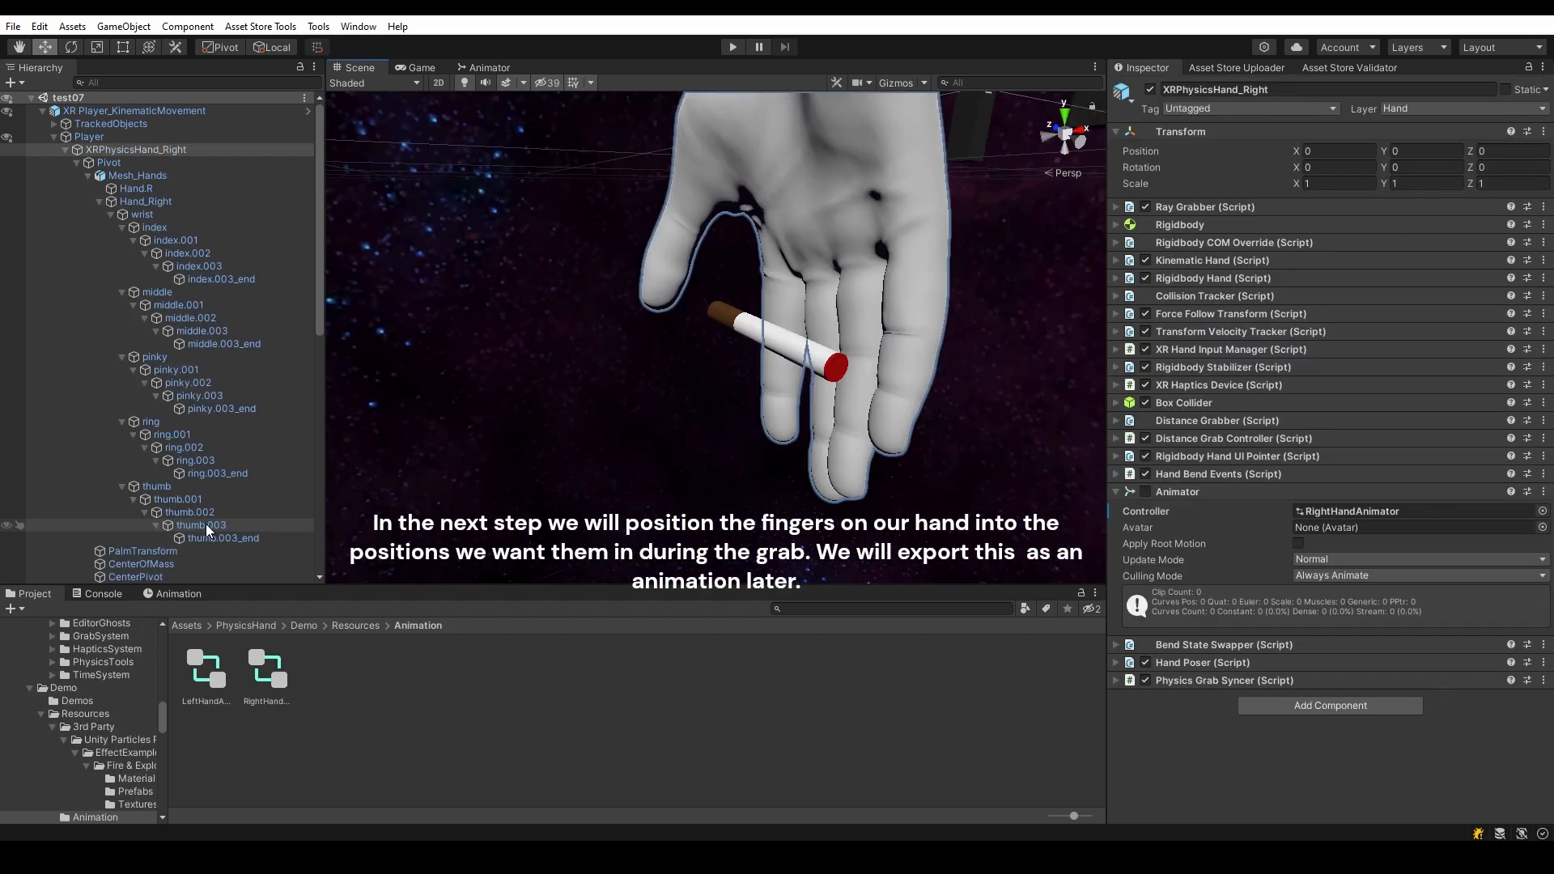
Rotate the index.003, middle.003, ring.003 and pinky.003 joints together to curl the fingertips toward the palm.
left_click(206, 523)
left_click(198, 461)
left_click(211, 395, "ctrl")
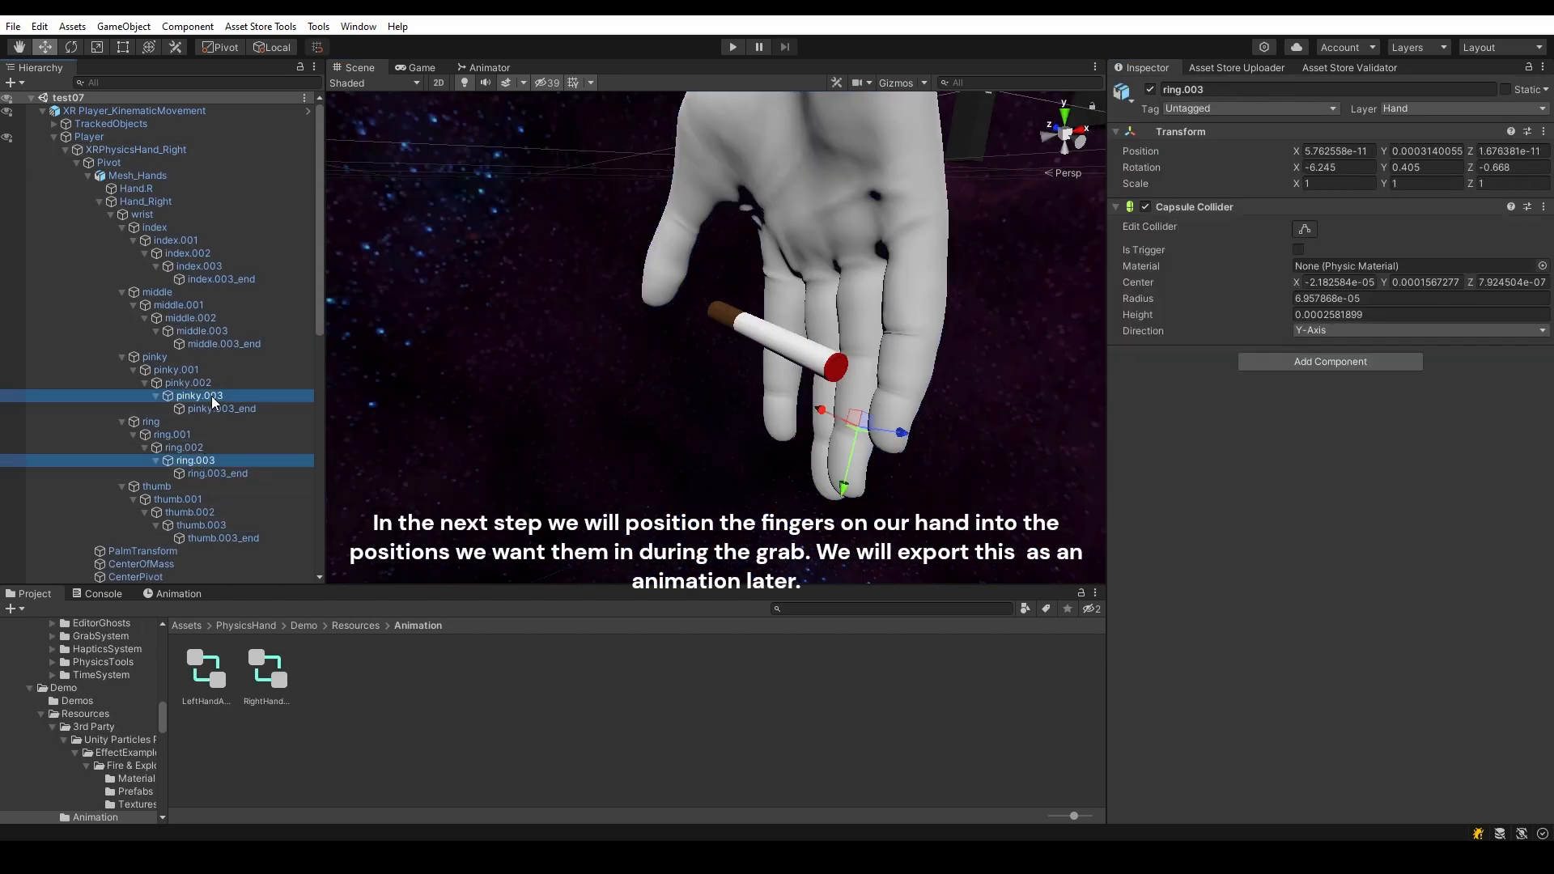
left_click(199, 267, "ctrl")
left_click(203, 331, "ctrl")
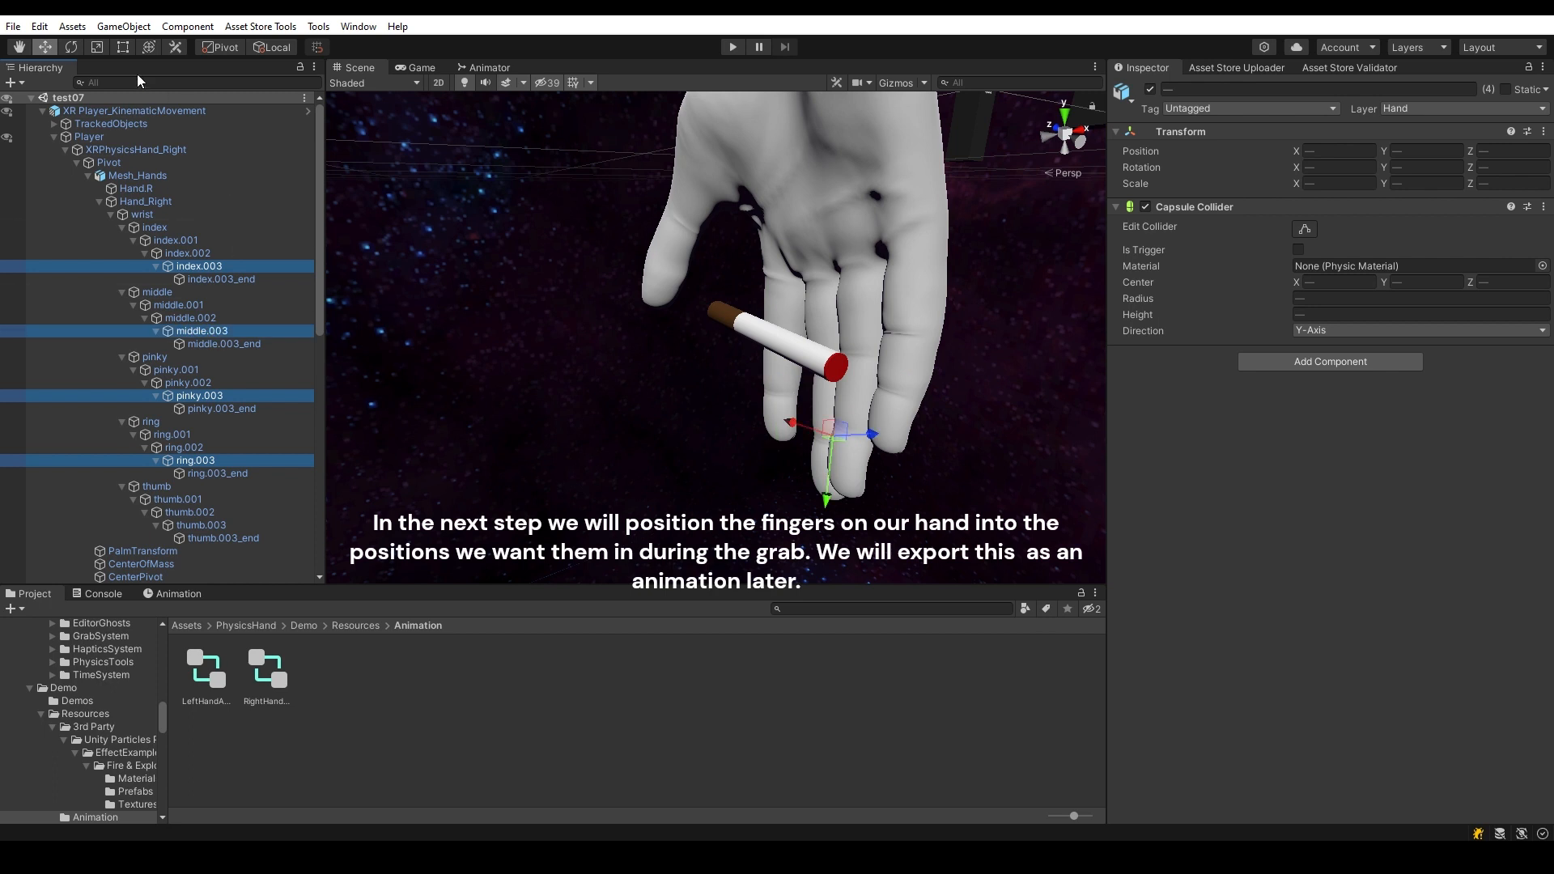
key("e")
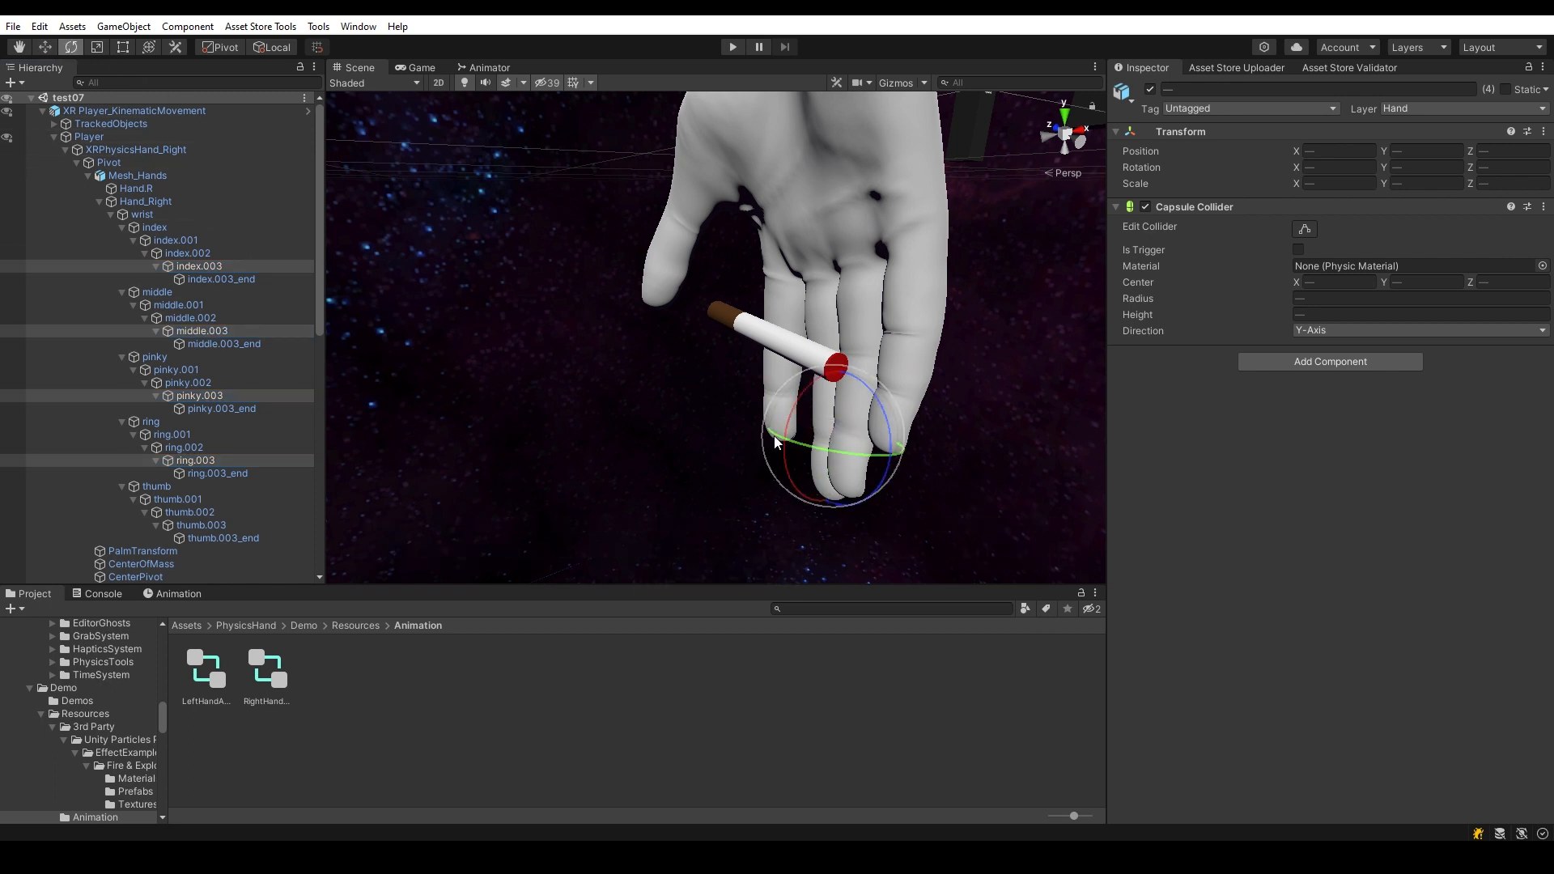
left_click_drag(789, 418, 599, 360)
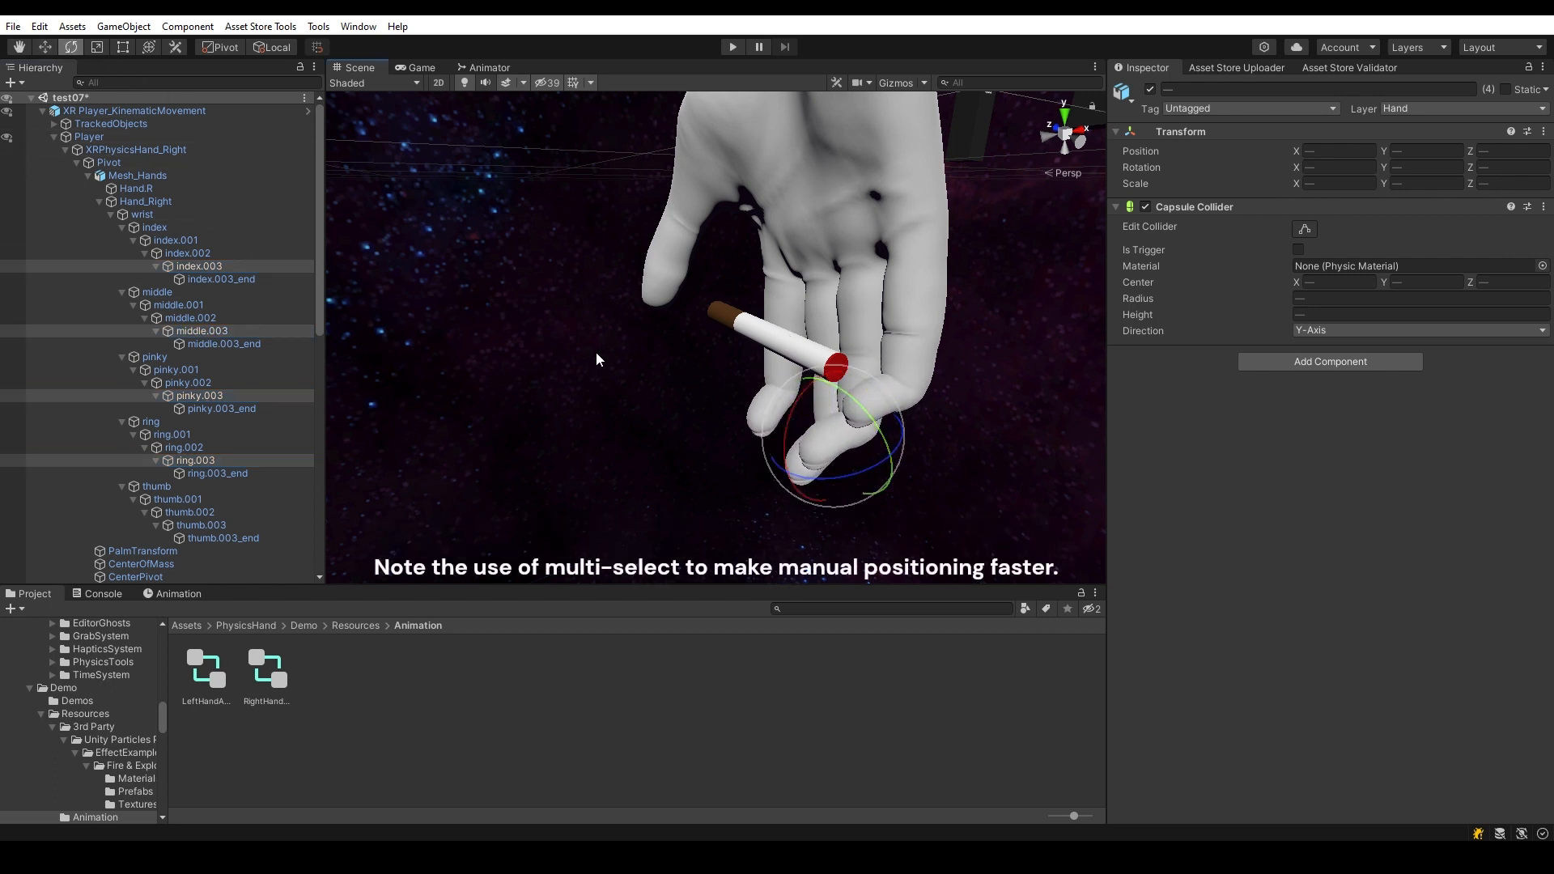
Rotate the index.002, middle.002, ring.002 and pinky.002 joints together to bend the four fingers inward.
left_click(201, 447)
left_click(202, 382, "ctrl")
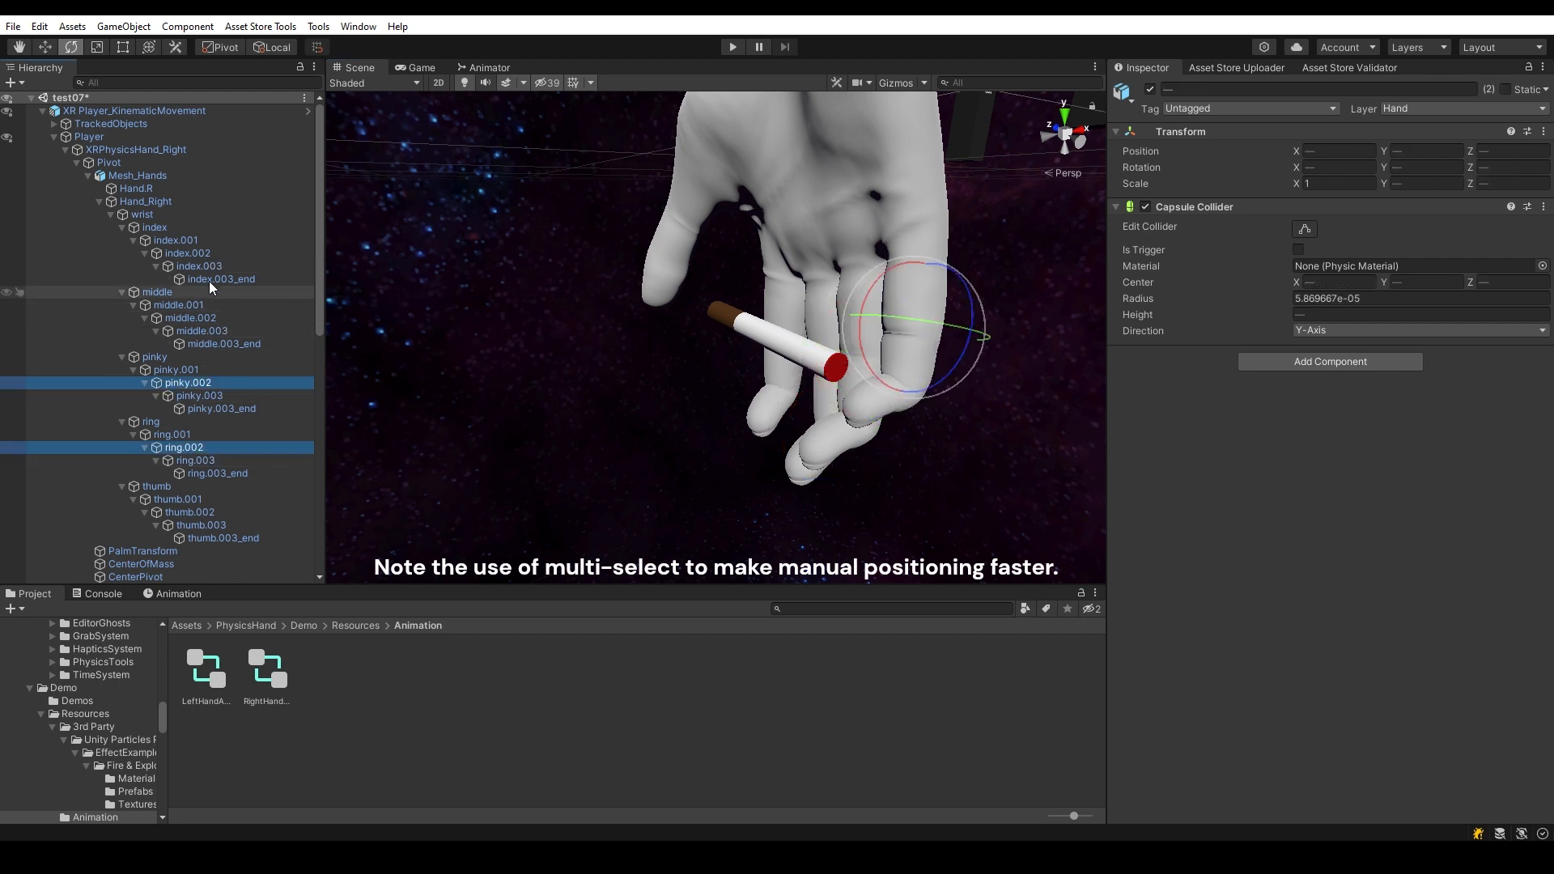
left_click(202, 253, "ctrl")
left_click(207, 318, "ctrl")
left_click_drag(800, 411, 784, 383)
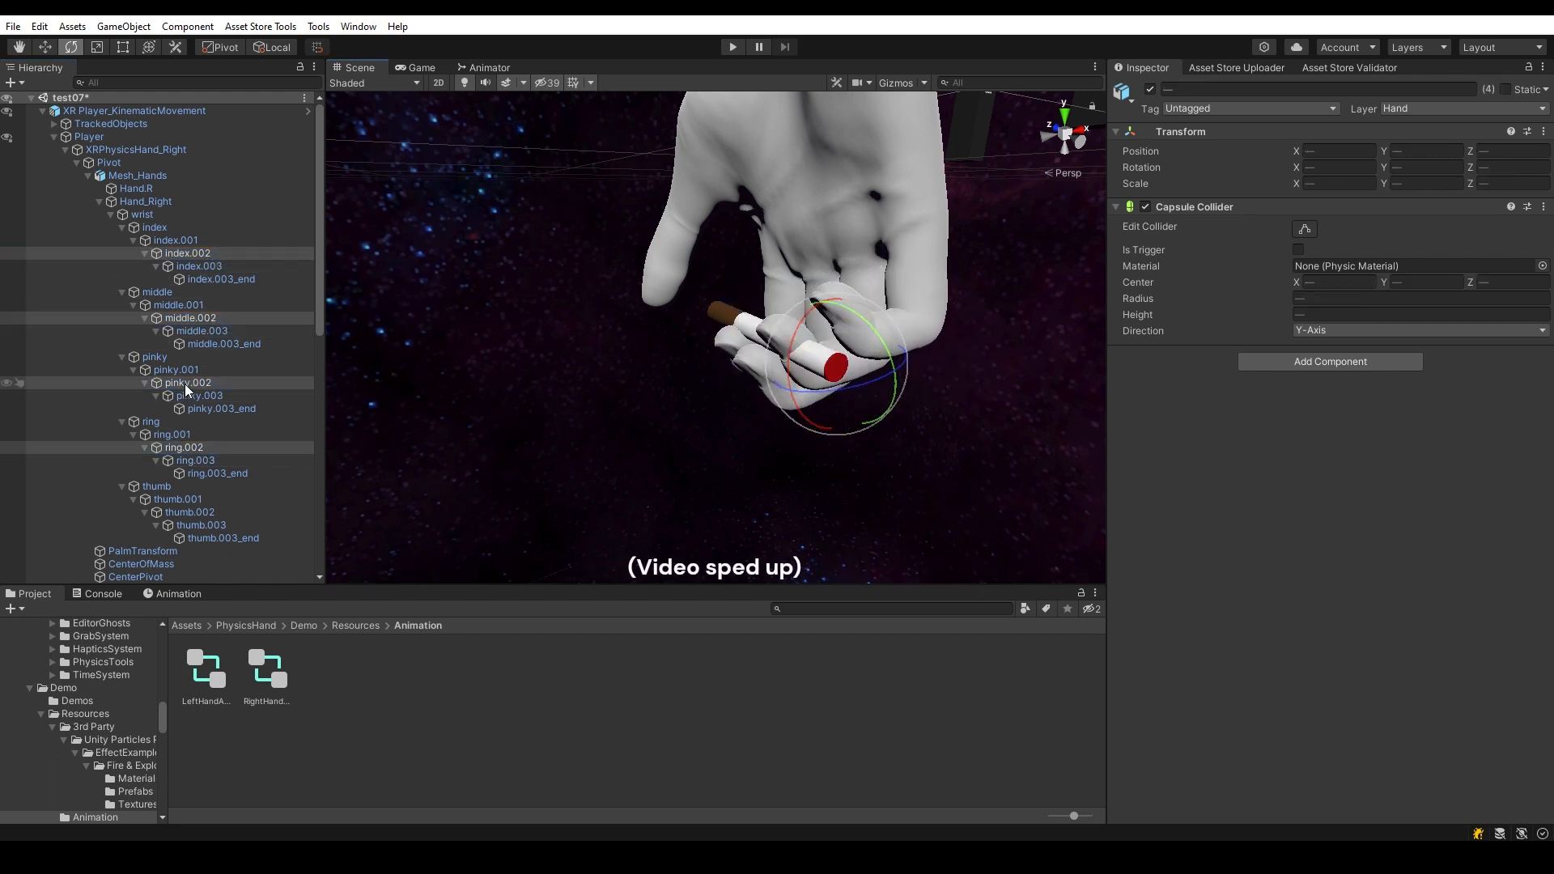
Curl the ring and pinky fingers further into the palm using their .002 and .001 joints.
left_click(190, 446)
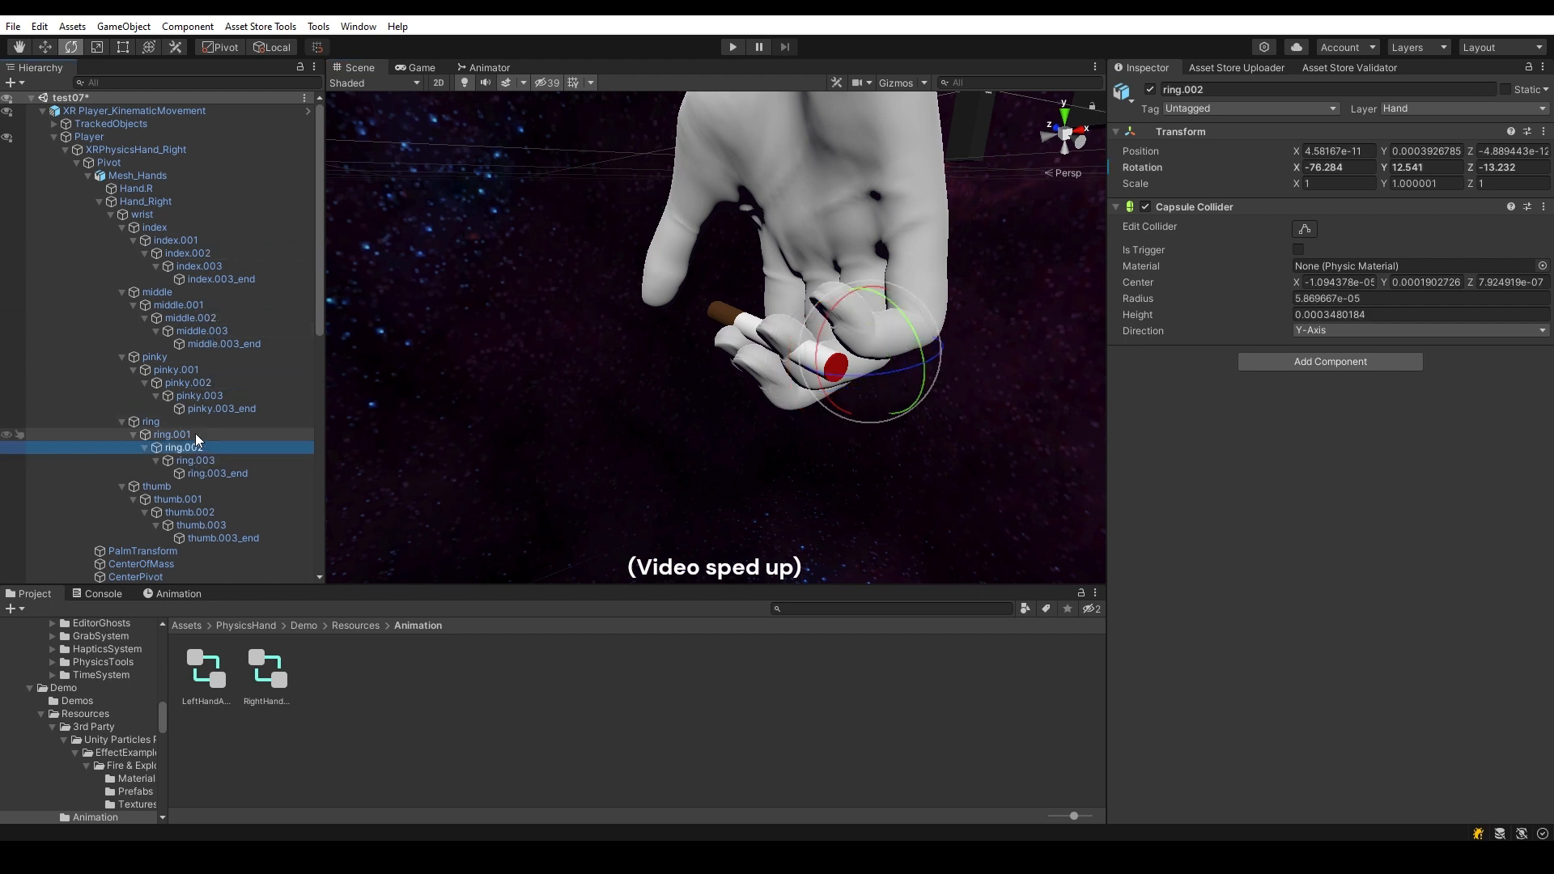
left_click(209, 383, "ctrl")
left_click_drag(864, 330, 863, 214)
left_click(184, 435)
left_click(193, 371, "ctrl")
left_click_drag(636, 345, 848, 468, "alt")
scroll(274, 434, "down", 4)
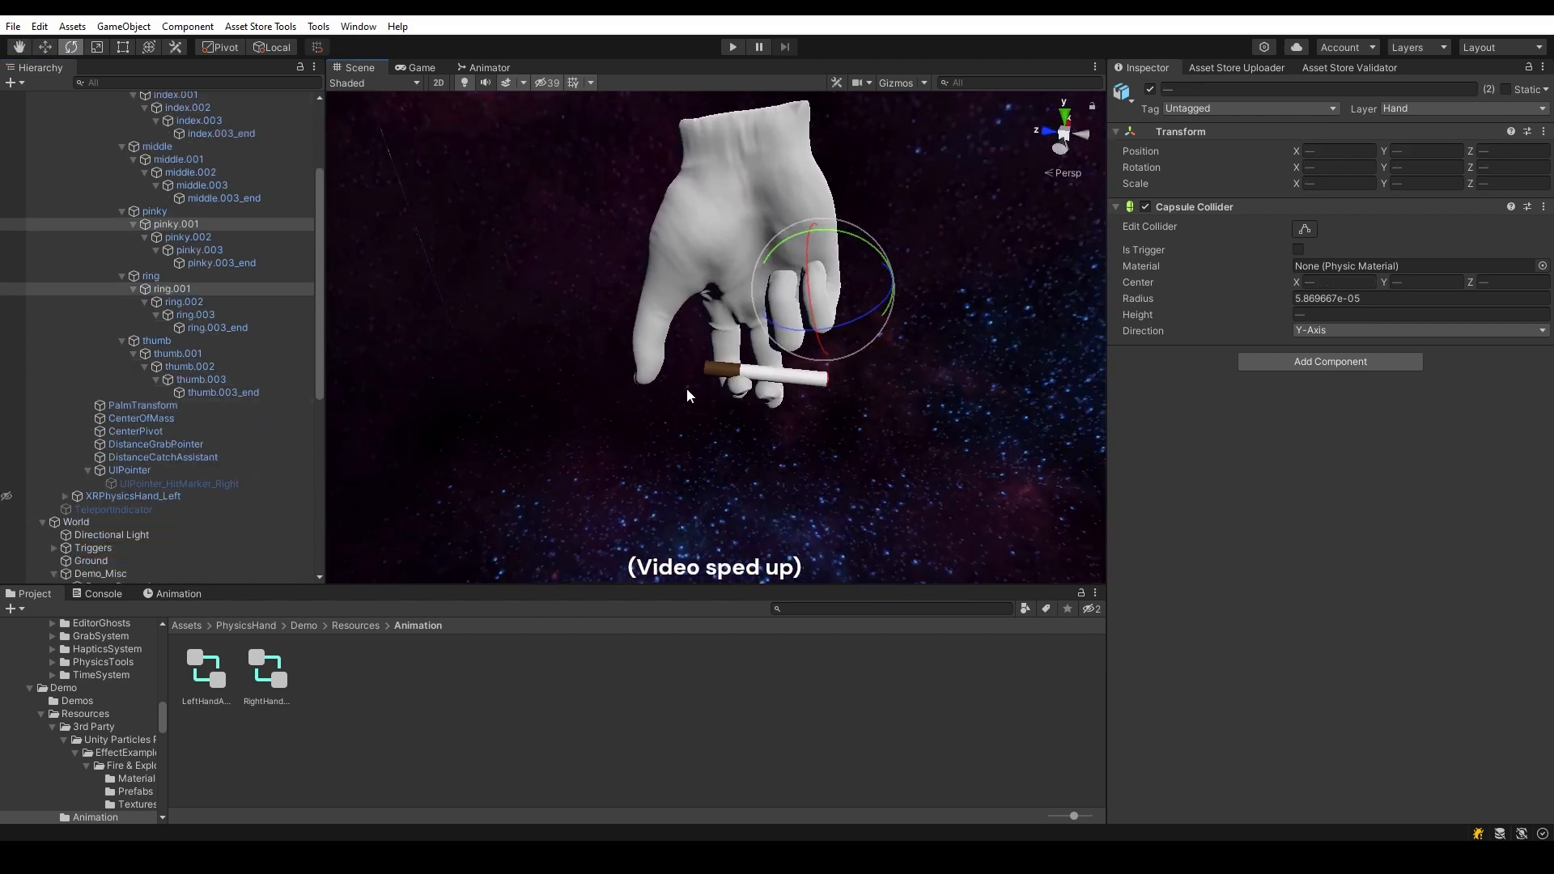
scroll(683, 387, "up", 3)
scroll(661, 387, "down", 3)
Pose the index and middle fingers around the cigarette by rotating their base joints and index.002 and middle.002.
left_click(182, 159)
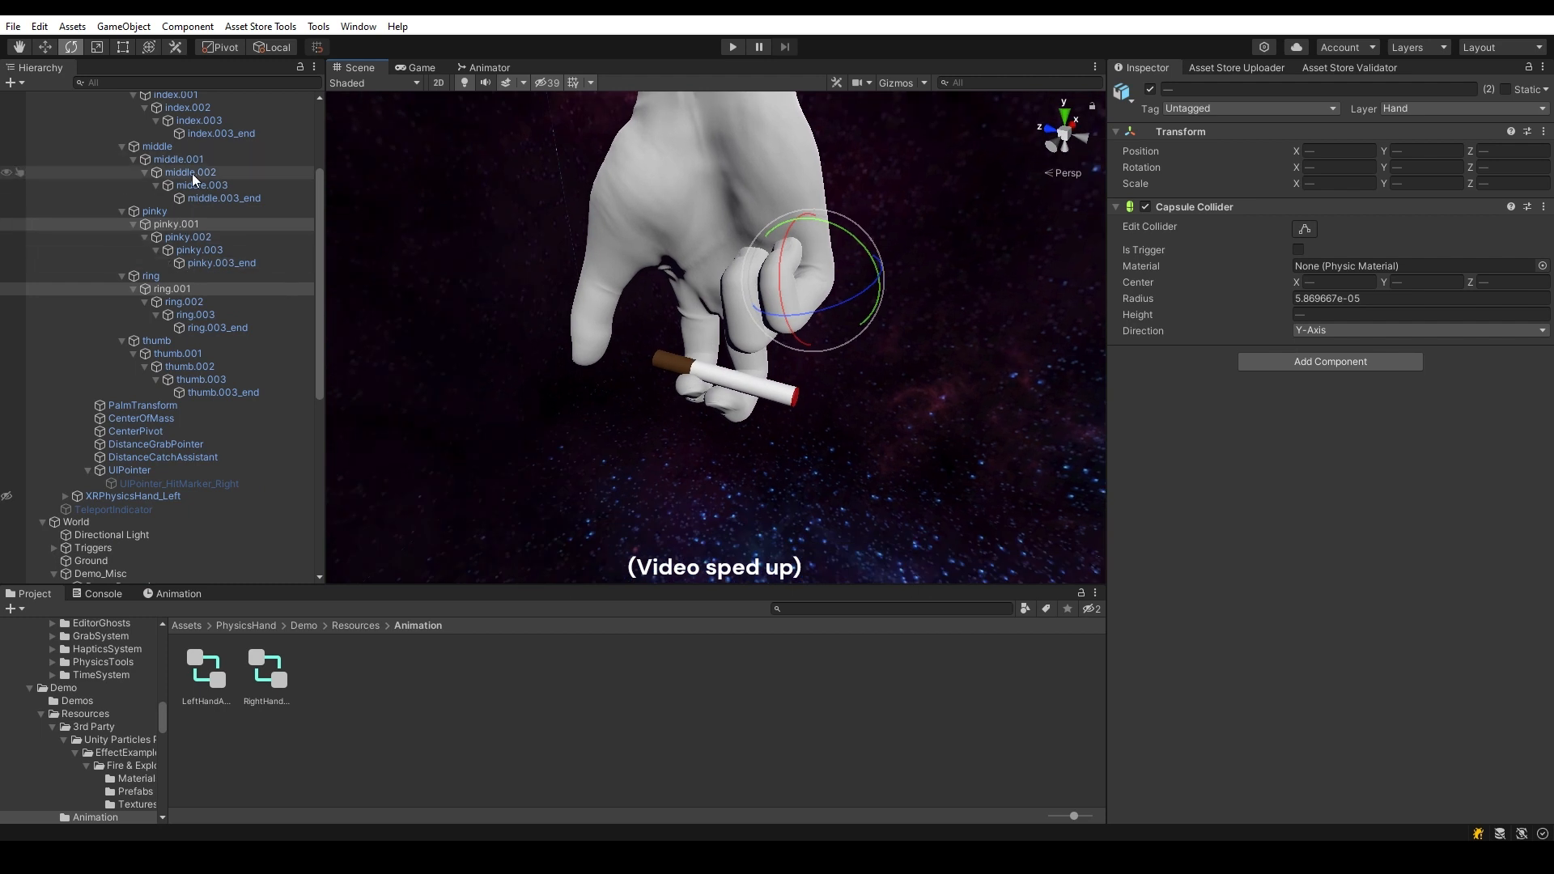
scroll(194, 172, "up", 1)
left_click_drag(712, 243, 688, 267)
left_click(191, 221)
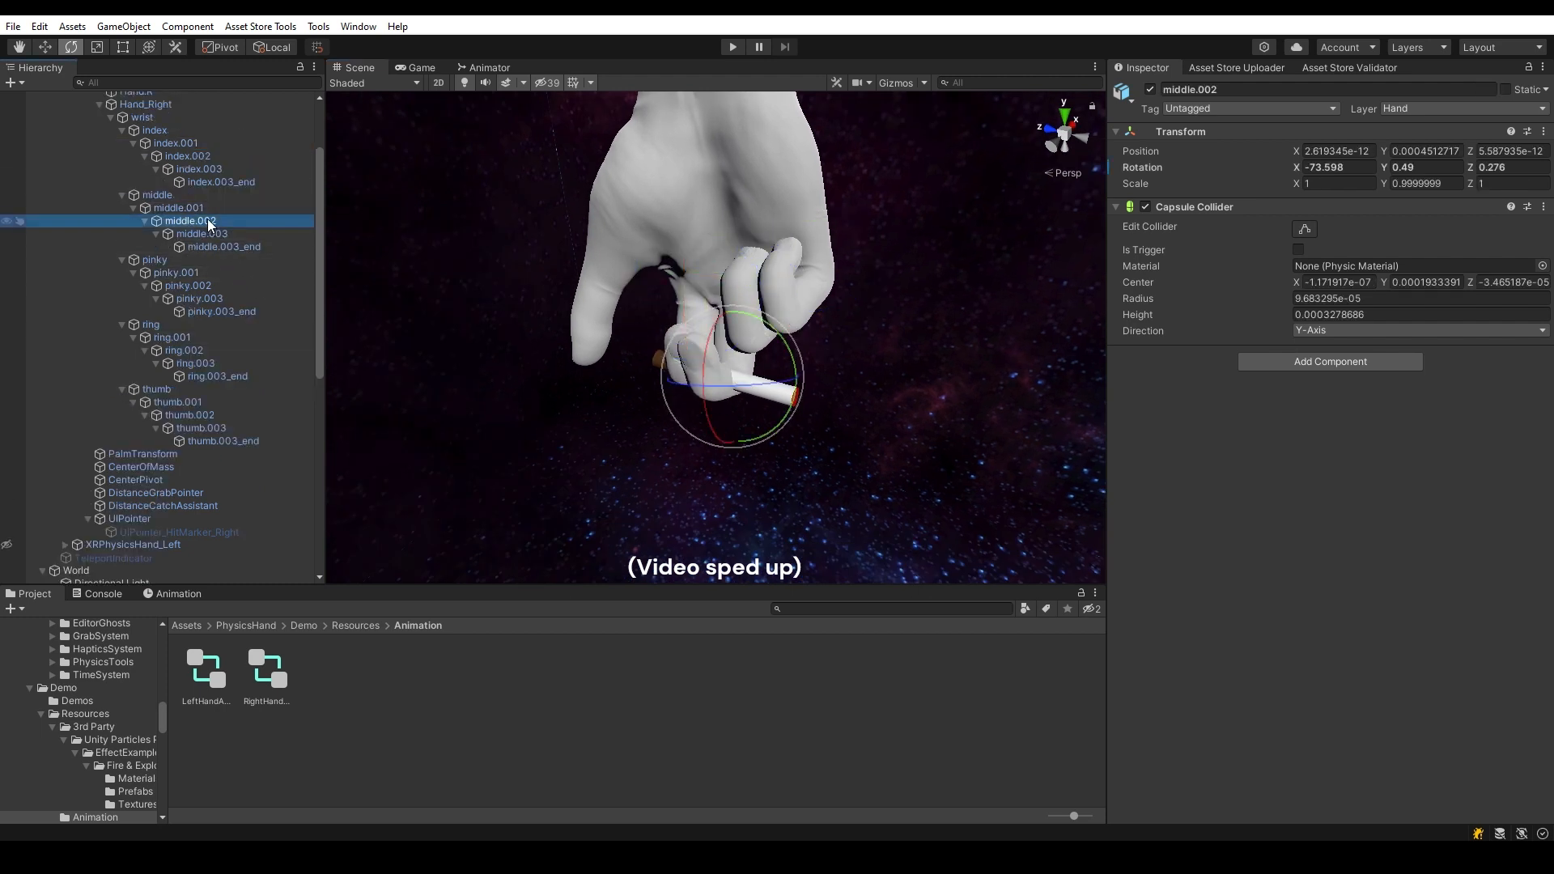
left_click(188, 156, "ctrl")
left_click_drag(681, 367, 695, 409)
left_click(191, 221)
left_click(187, 156, "ctrl")
Rotate the thumb.001 joint to bring the thumb toward the cigarette.
scroll(163, 431, "down", 8)
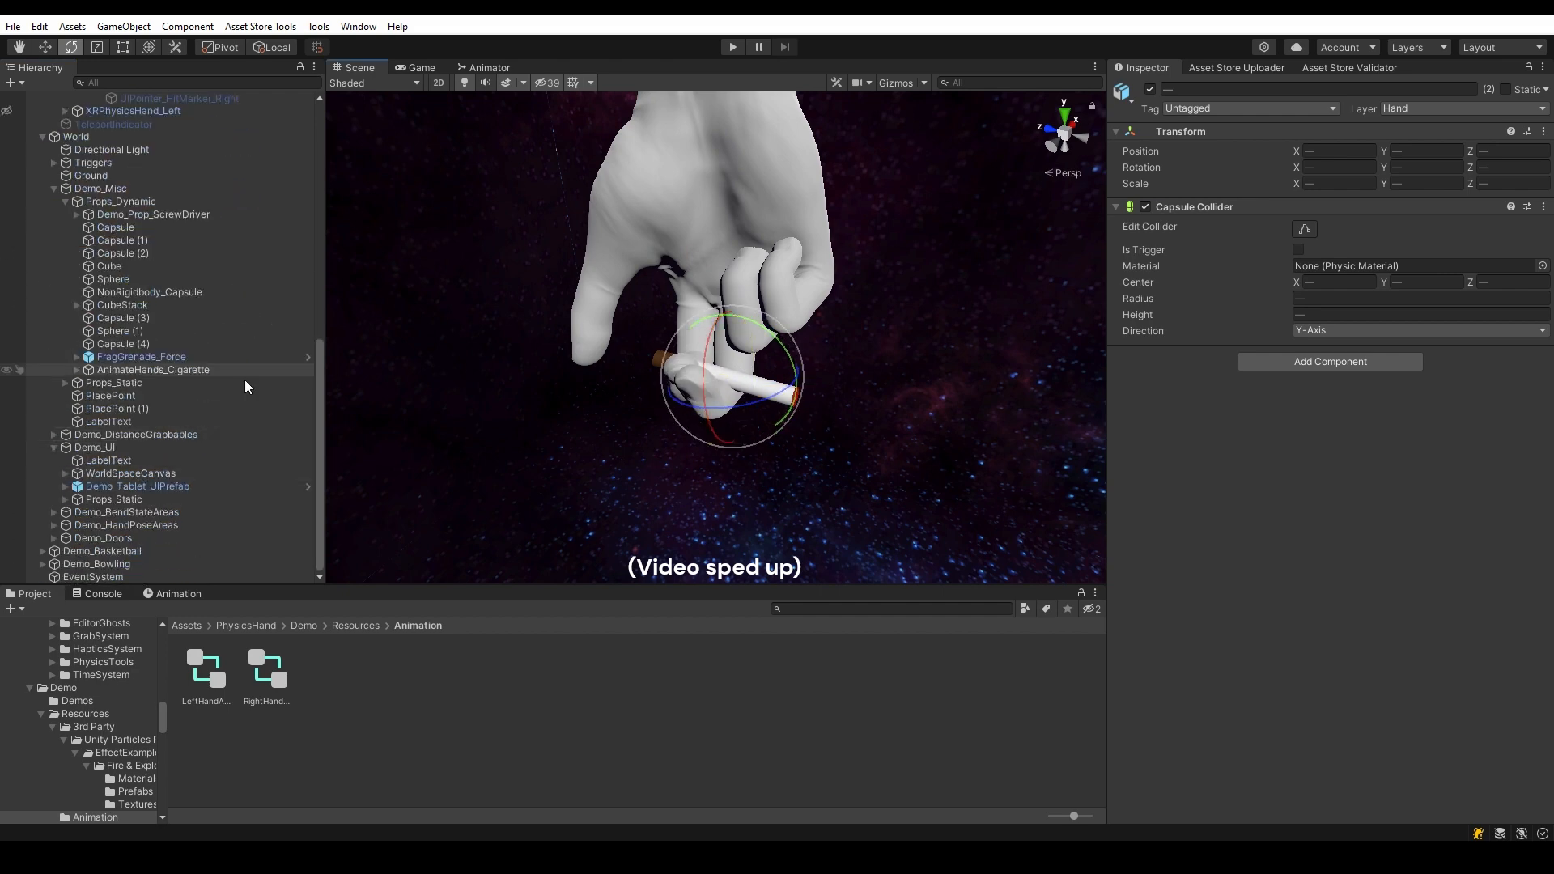
scroll(187, 353, "up", 10)
left_click(177, 454)
key("f")
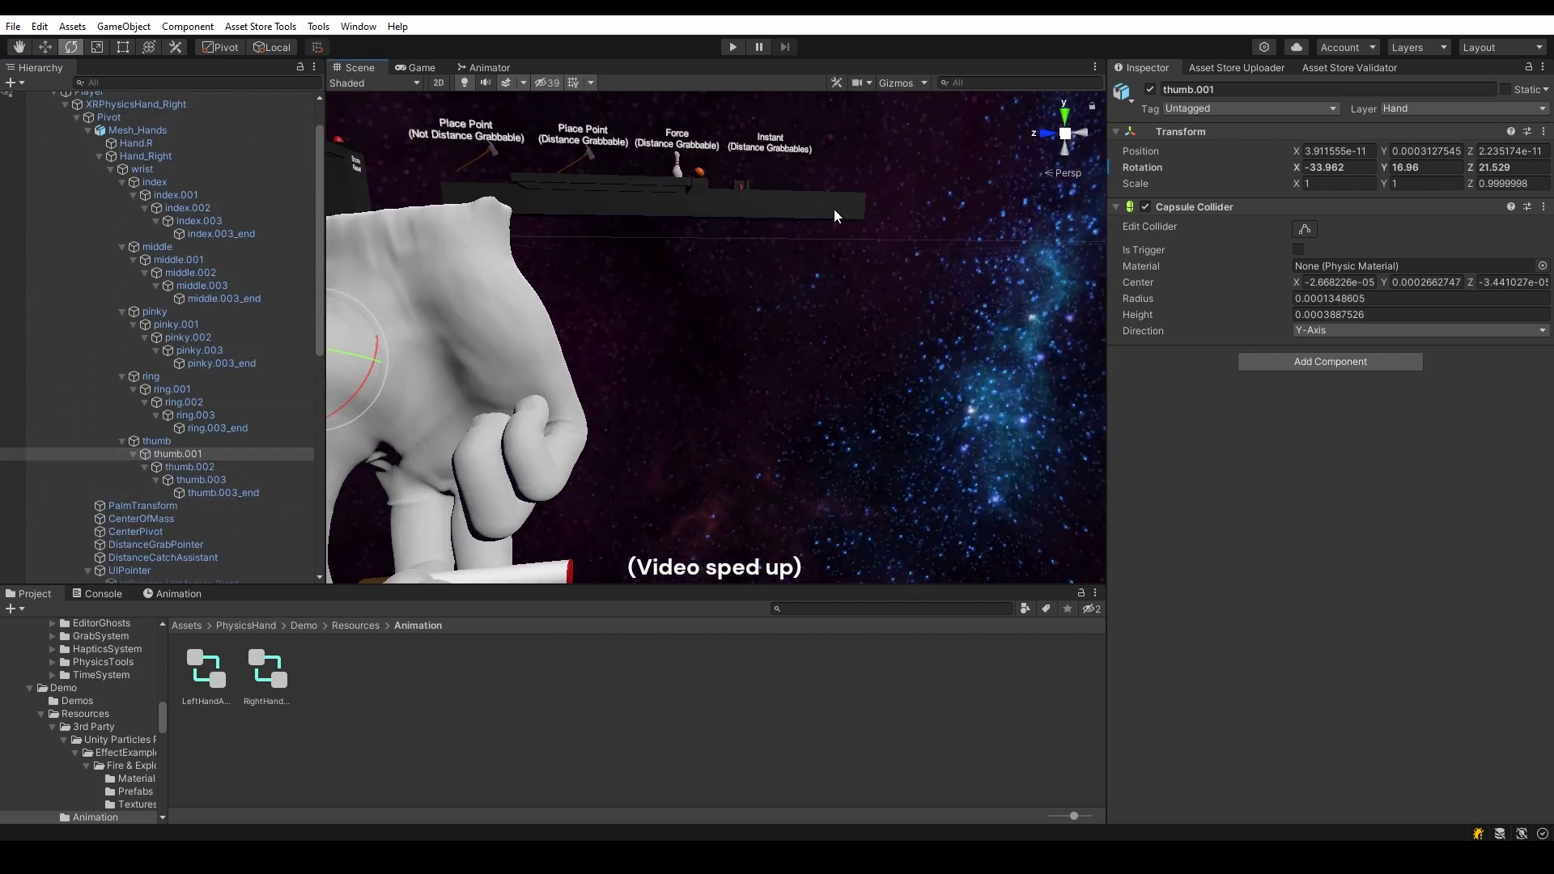
right_click_drag(886, 139, 899, 350)
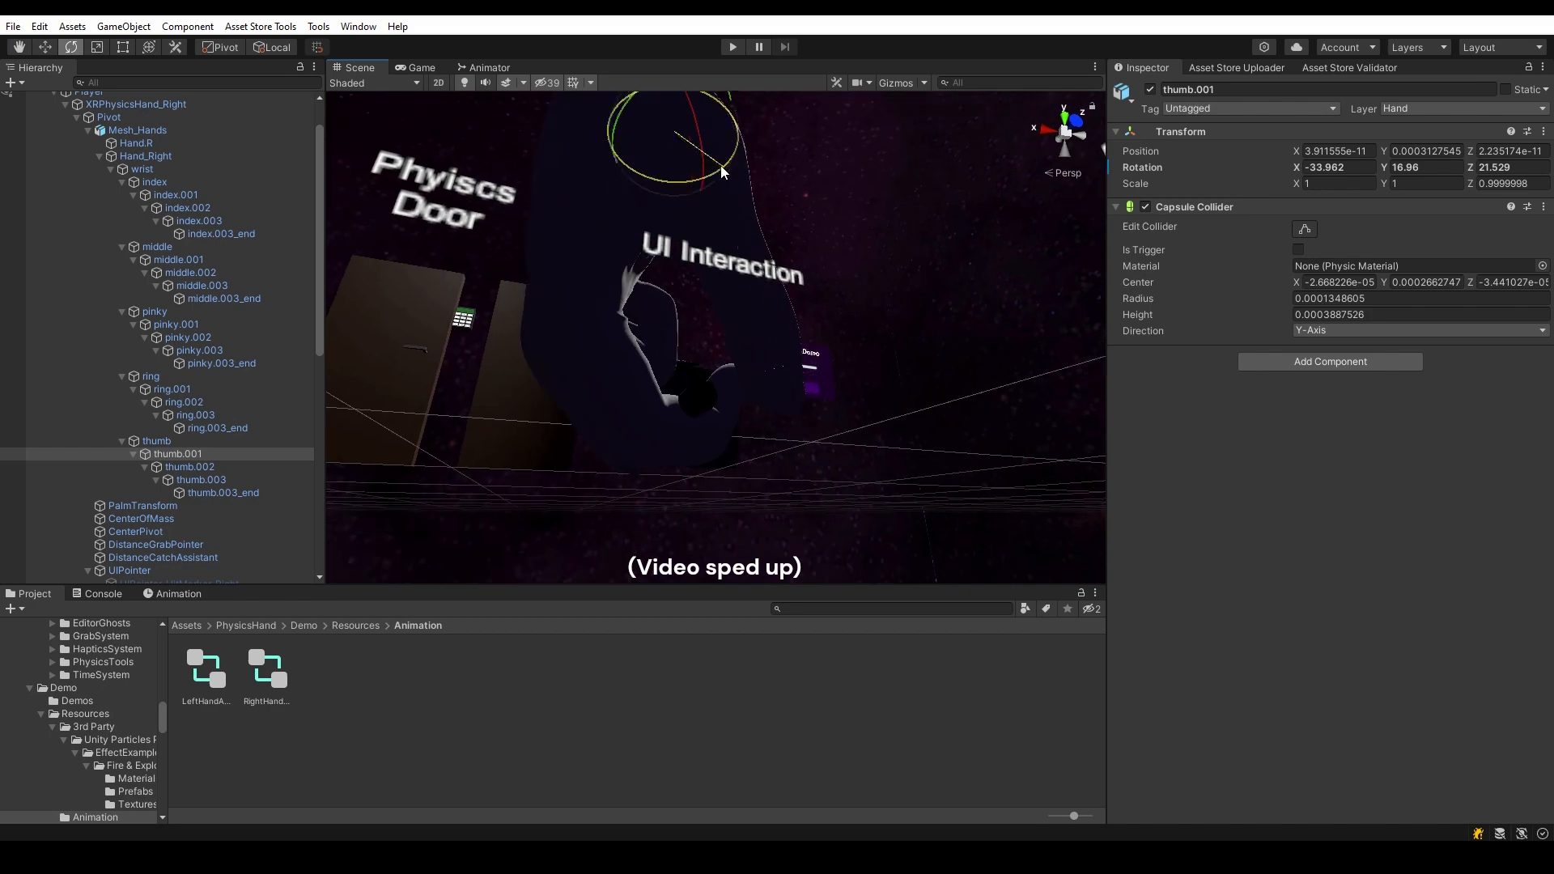
left_click_drag(725, 167, 722, 183)
right_click_drag(723, 184, 435, 365)
Refine the index and middle finger bends, curling middle.003 tighter around the cigarette to about -82° in X.
left_click(190, 273)
left_click(175, 195, "ctrl")
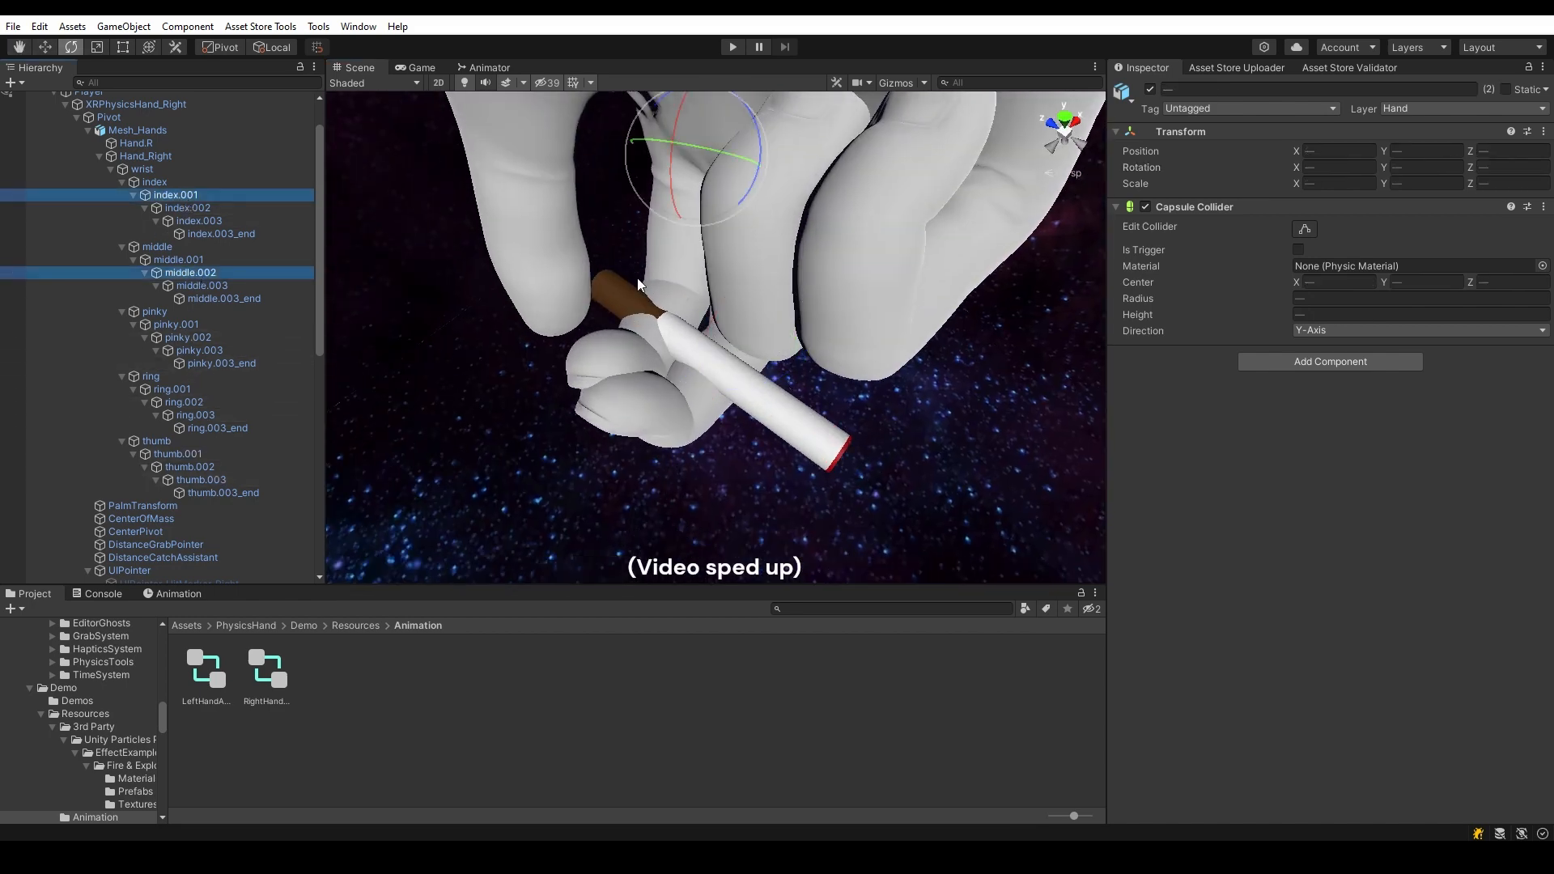
left_click(176, 195)
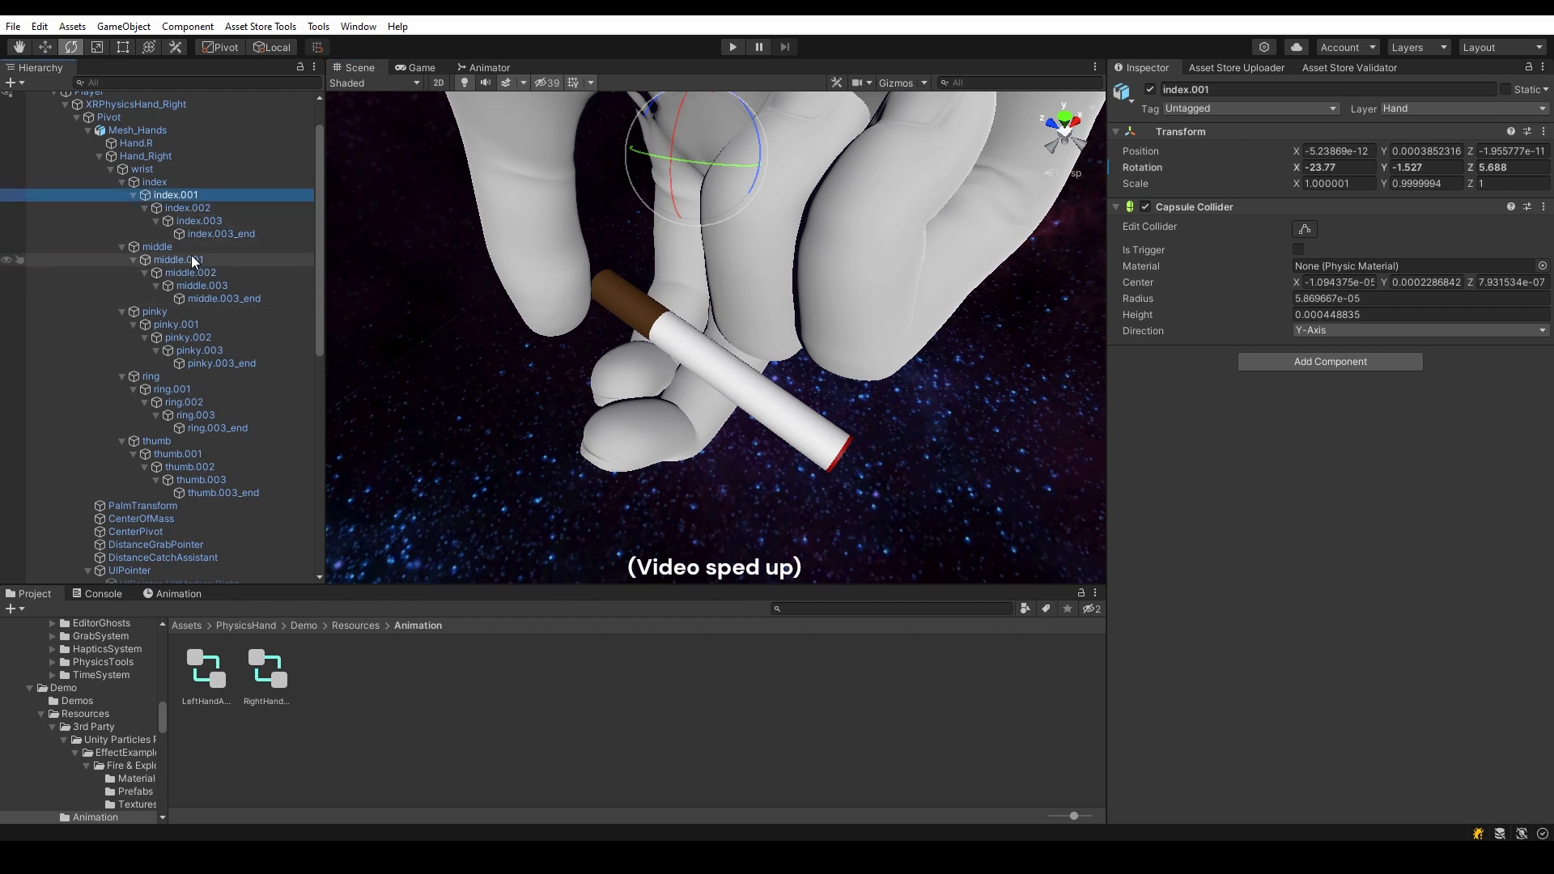
left_click(179, 260)
key("Down")
key("Down")
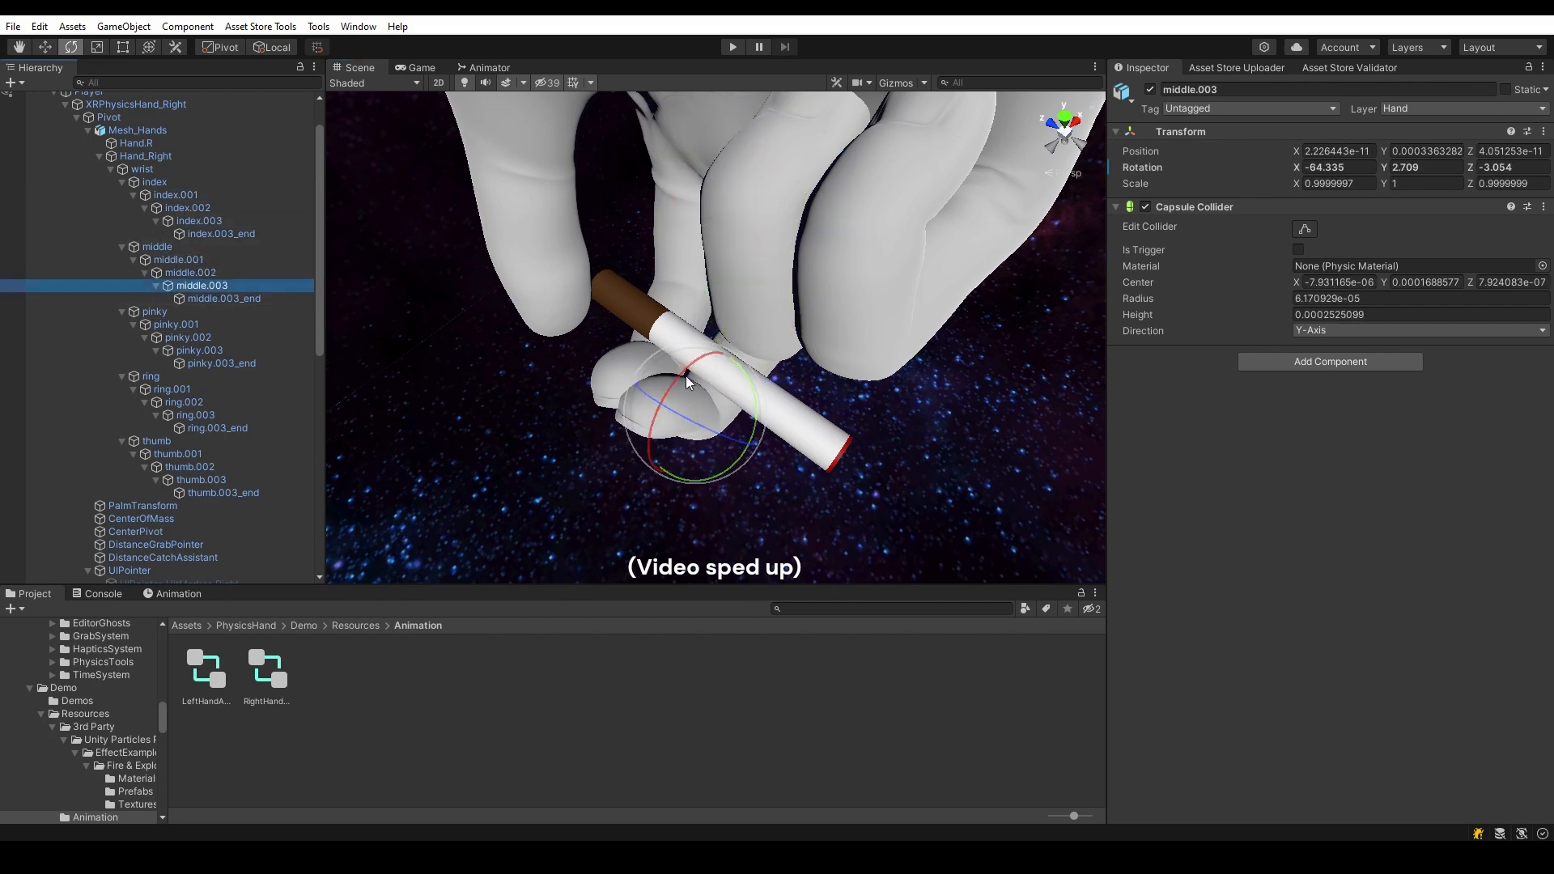
scroll(765, 279, "down", 3)
scroll(769, 327, "down", 3)
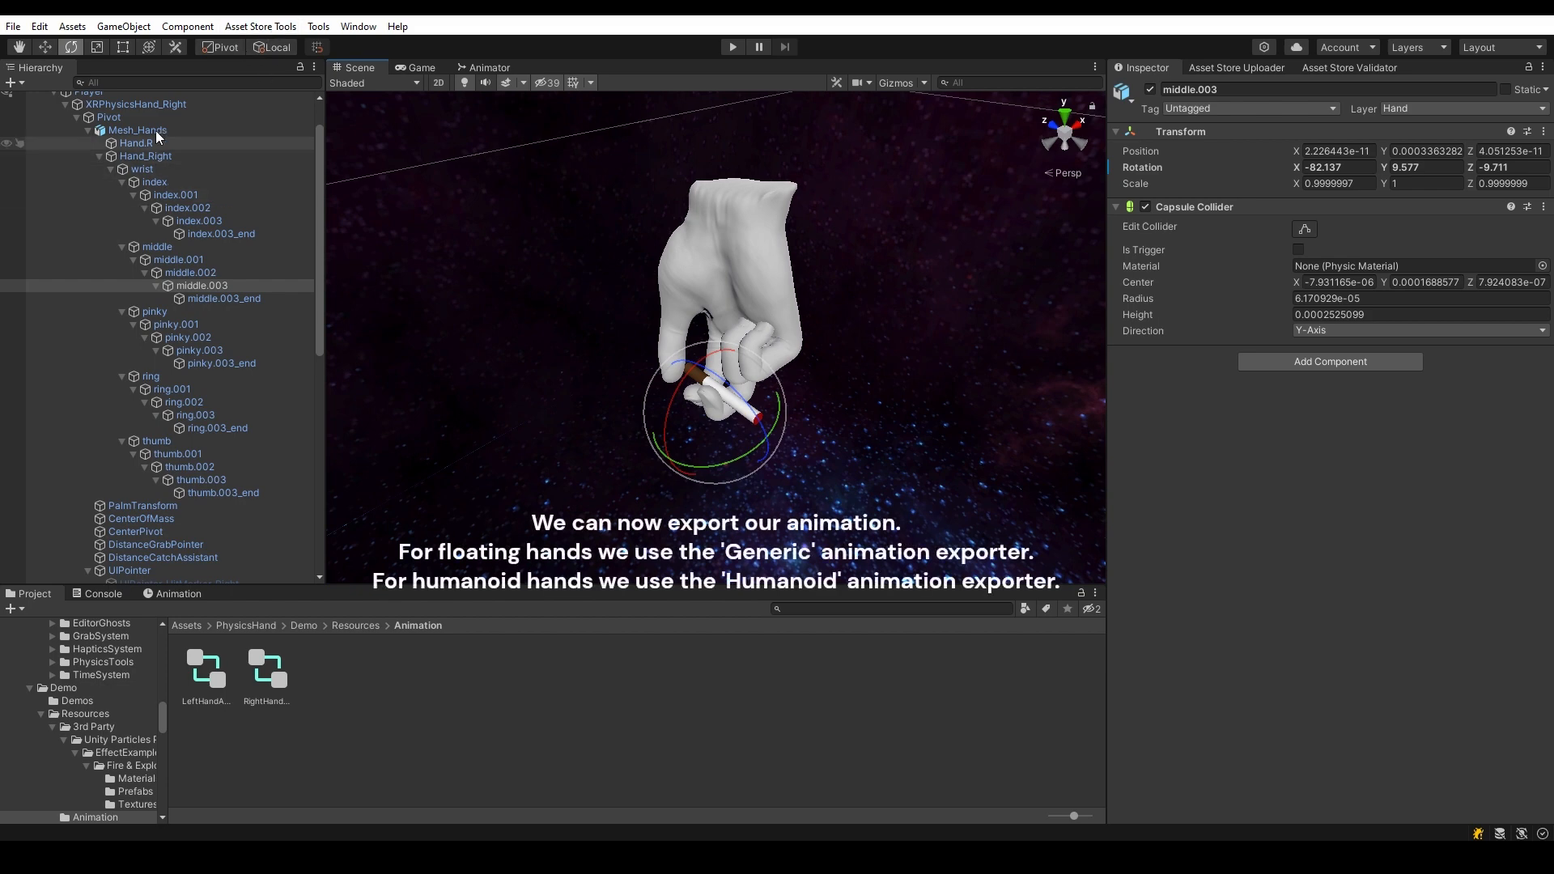
Select XRPhysicsHand_Right and open the Generic Animation Exporter from the Adaptive Hands tools.
left_click(135, 105)
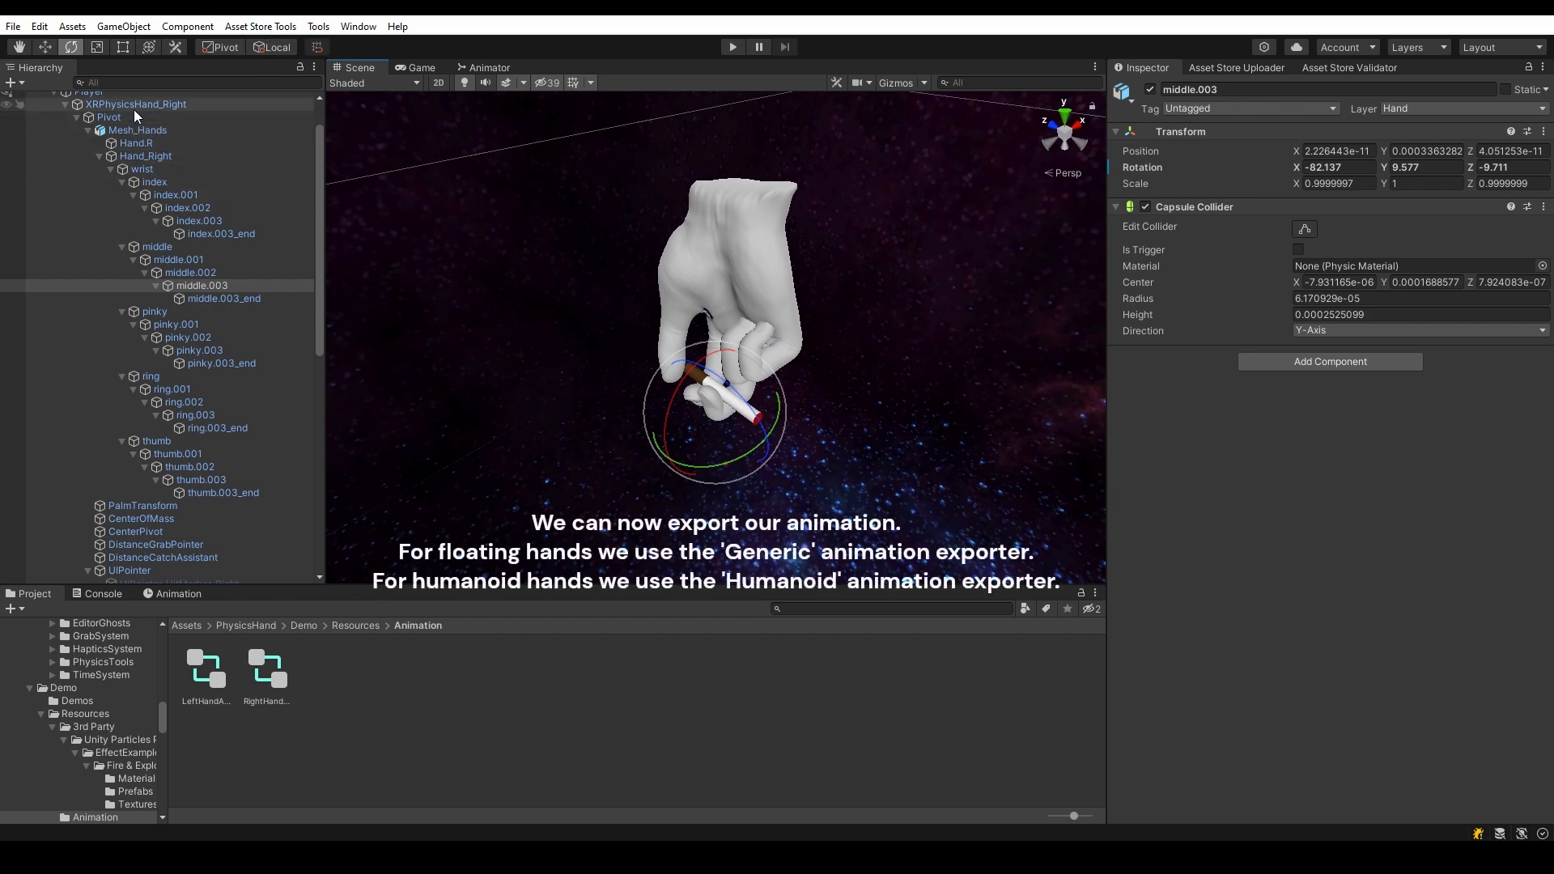
left_click(340, 26)
mouse_move(319, 26)
mouse_move(345, 70)
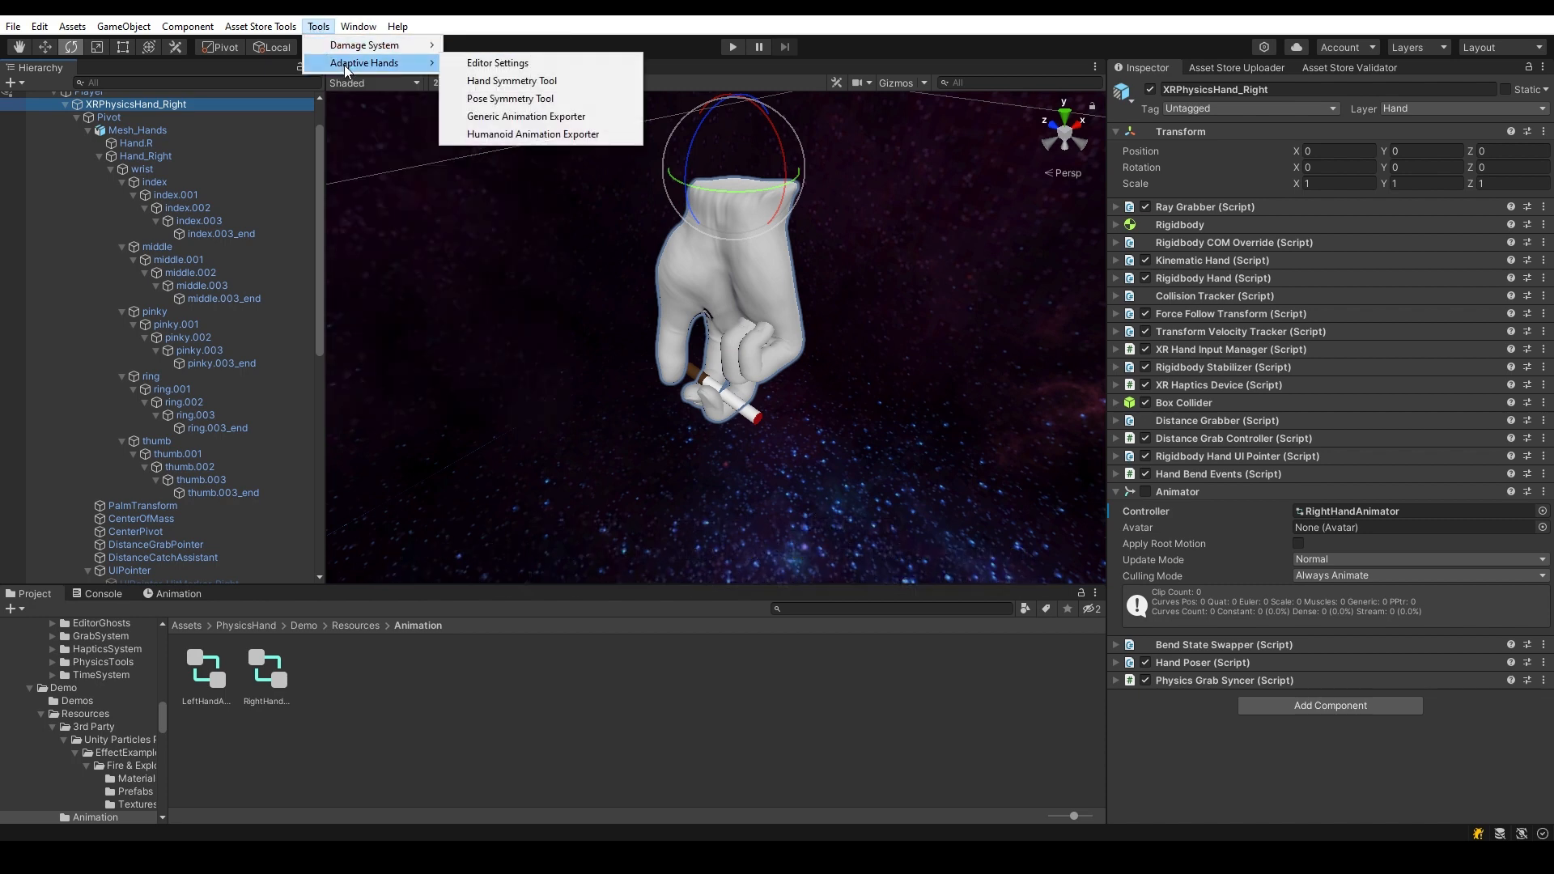
left_click(518, 117)
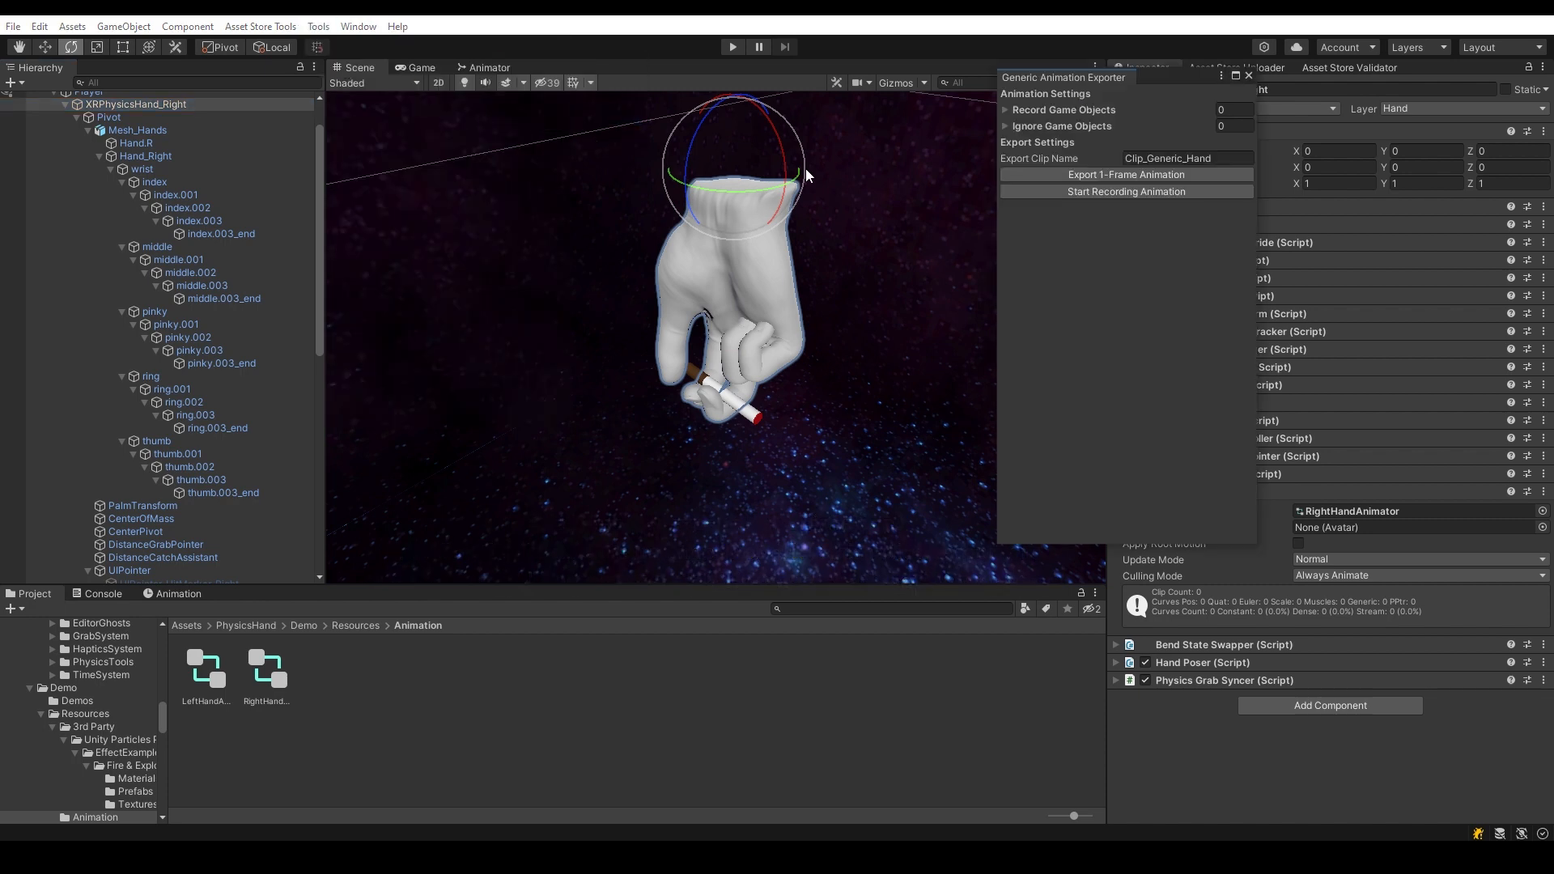
Name the export clip Clip_HoldCigarette_R and try to export it as a one-frame animation.
left_click(1224, 159)
type("HoldCigarette_R")
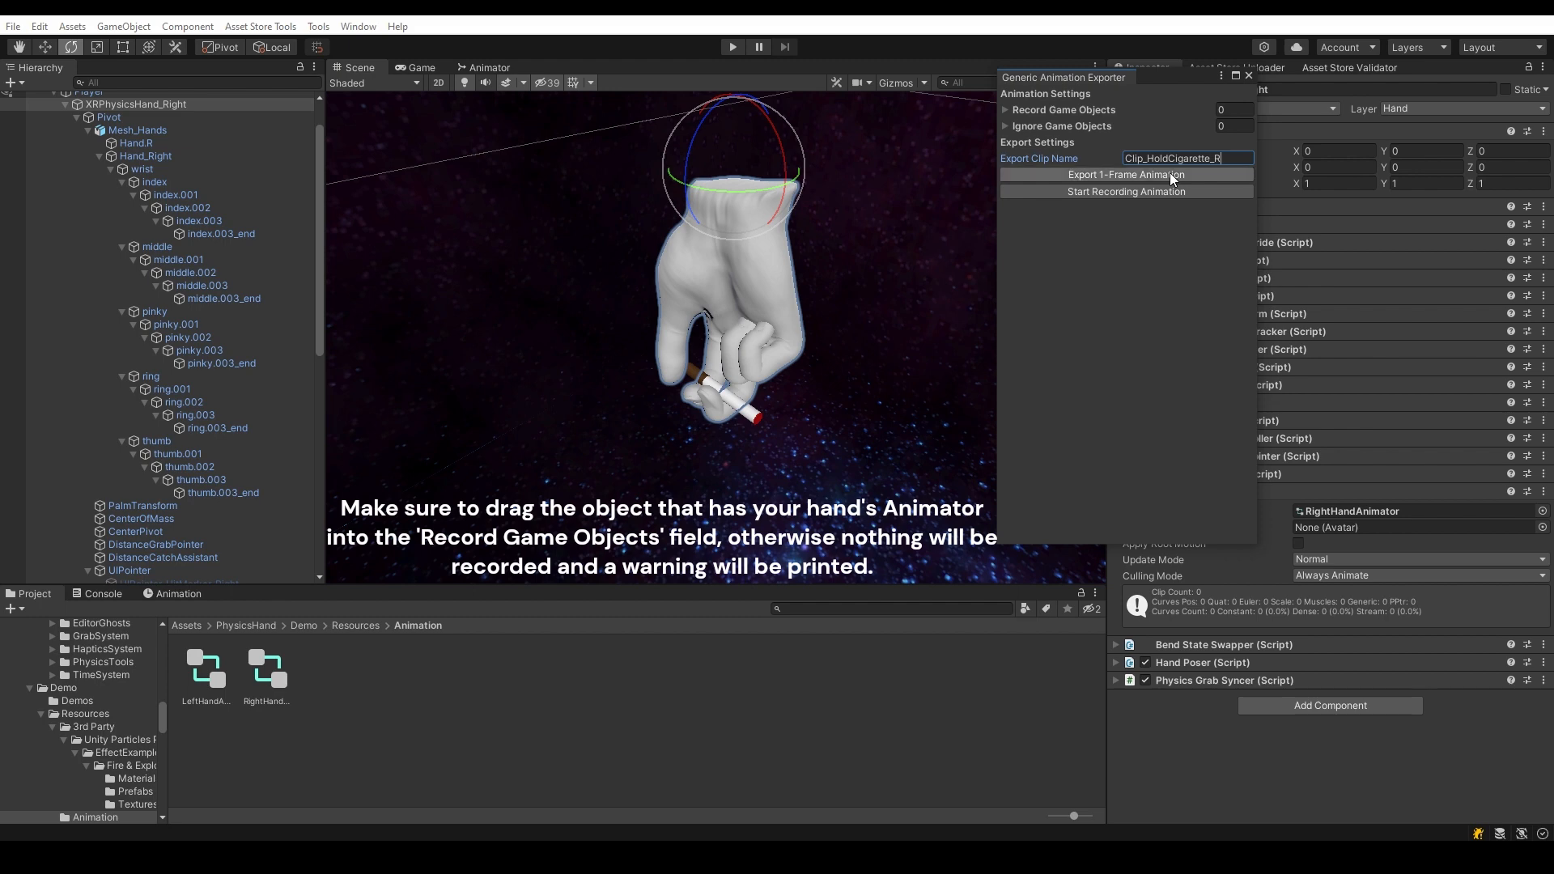
left_click(1171, 175)
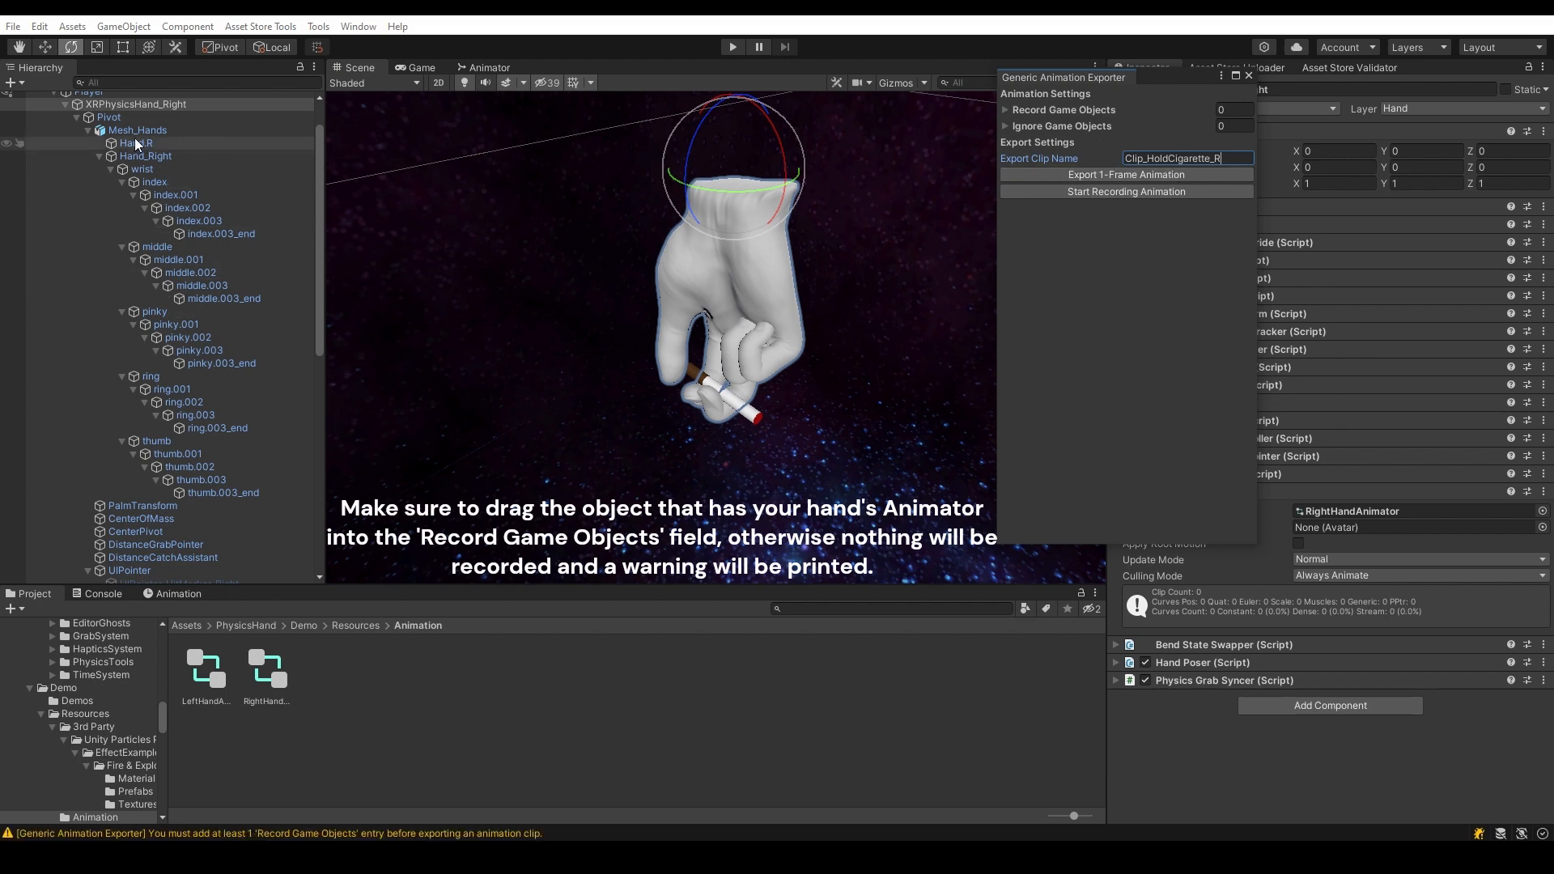
Add XRPhysicsHand_Right to the exporter's Record Game Objects and export the one-frame animation.
left_click(124, 105)
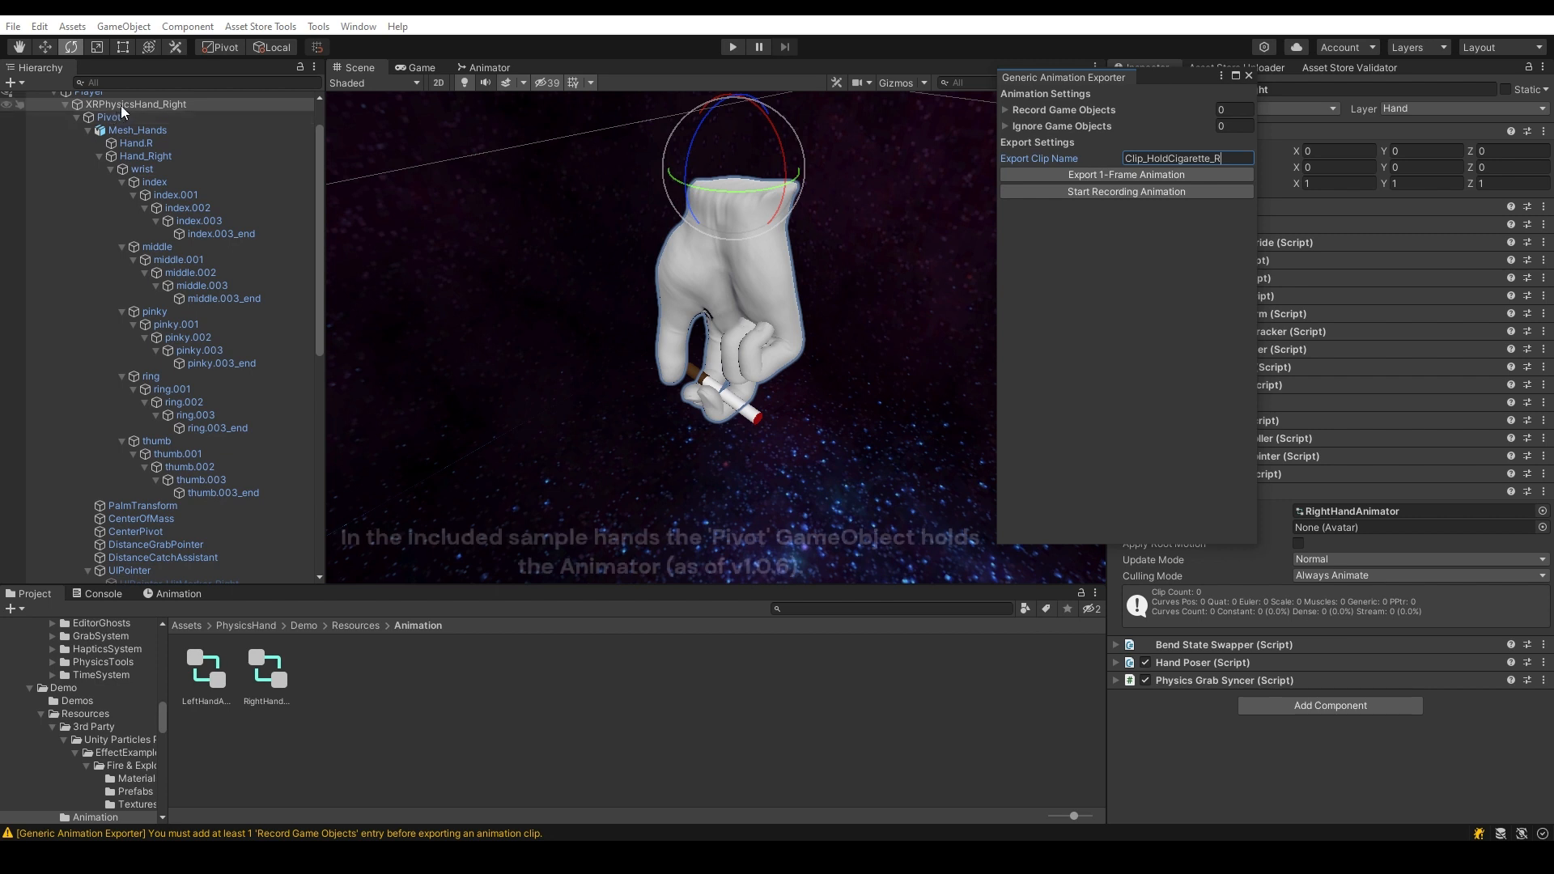
left_click_drag(129, 104, 1076, 111)
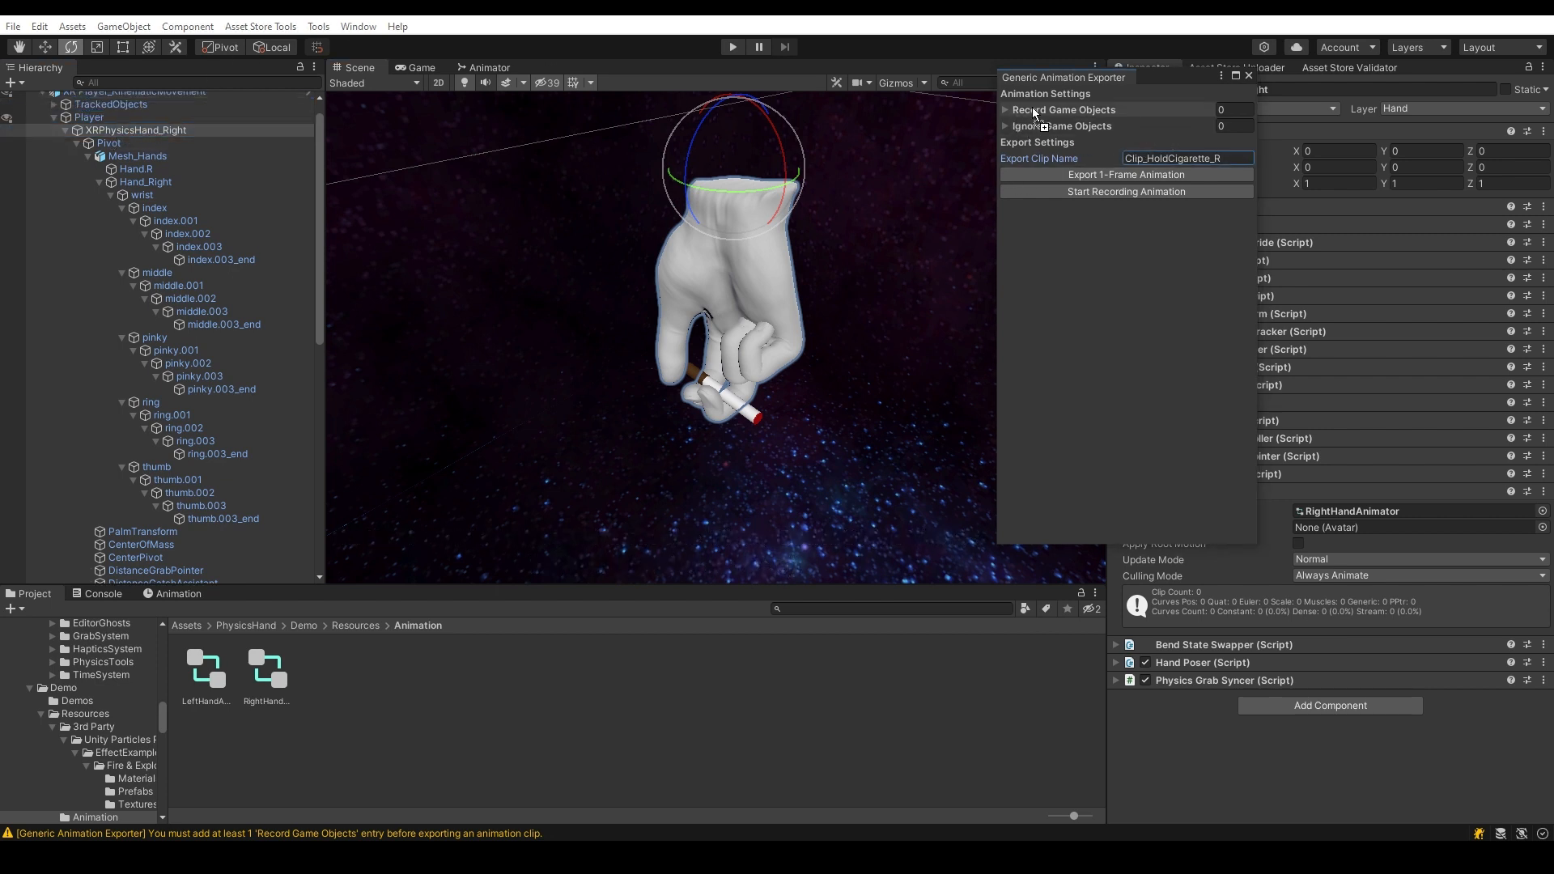
left_click(1088, 178)
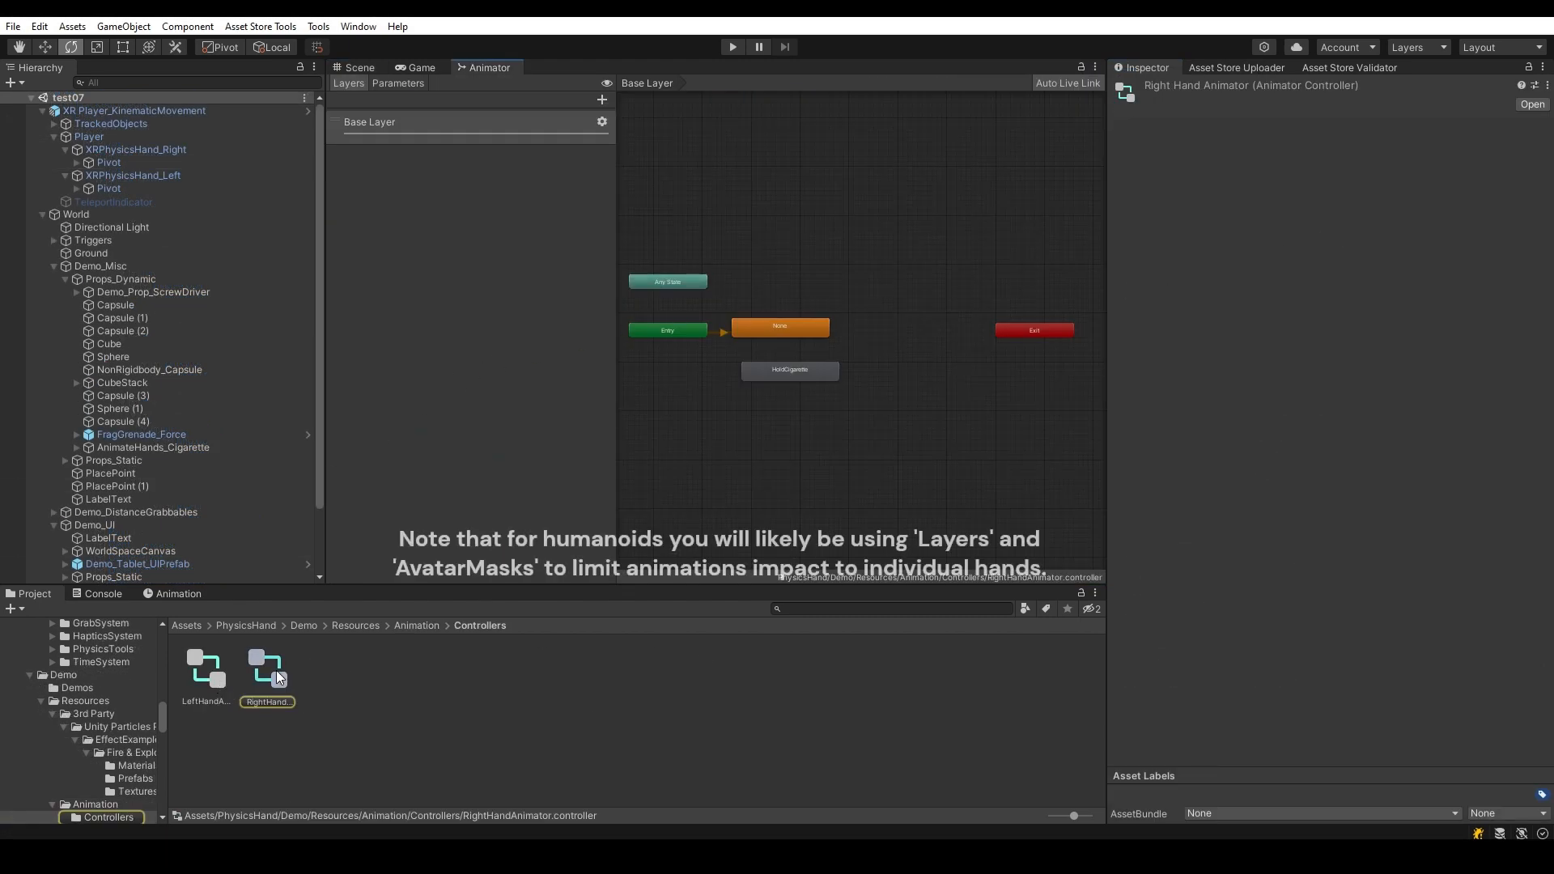
Inspect the HoldCigarette state in the right hand's animator controller and locate its assigned Motion clip.
left_click(794, 372)
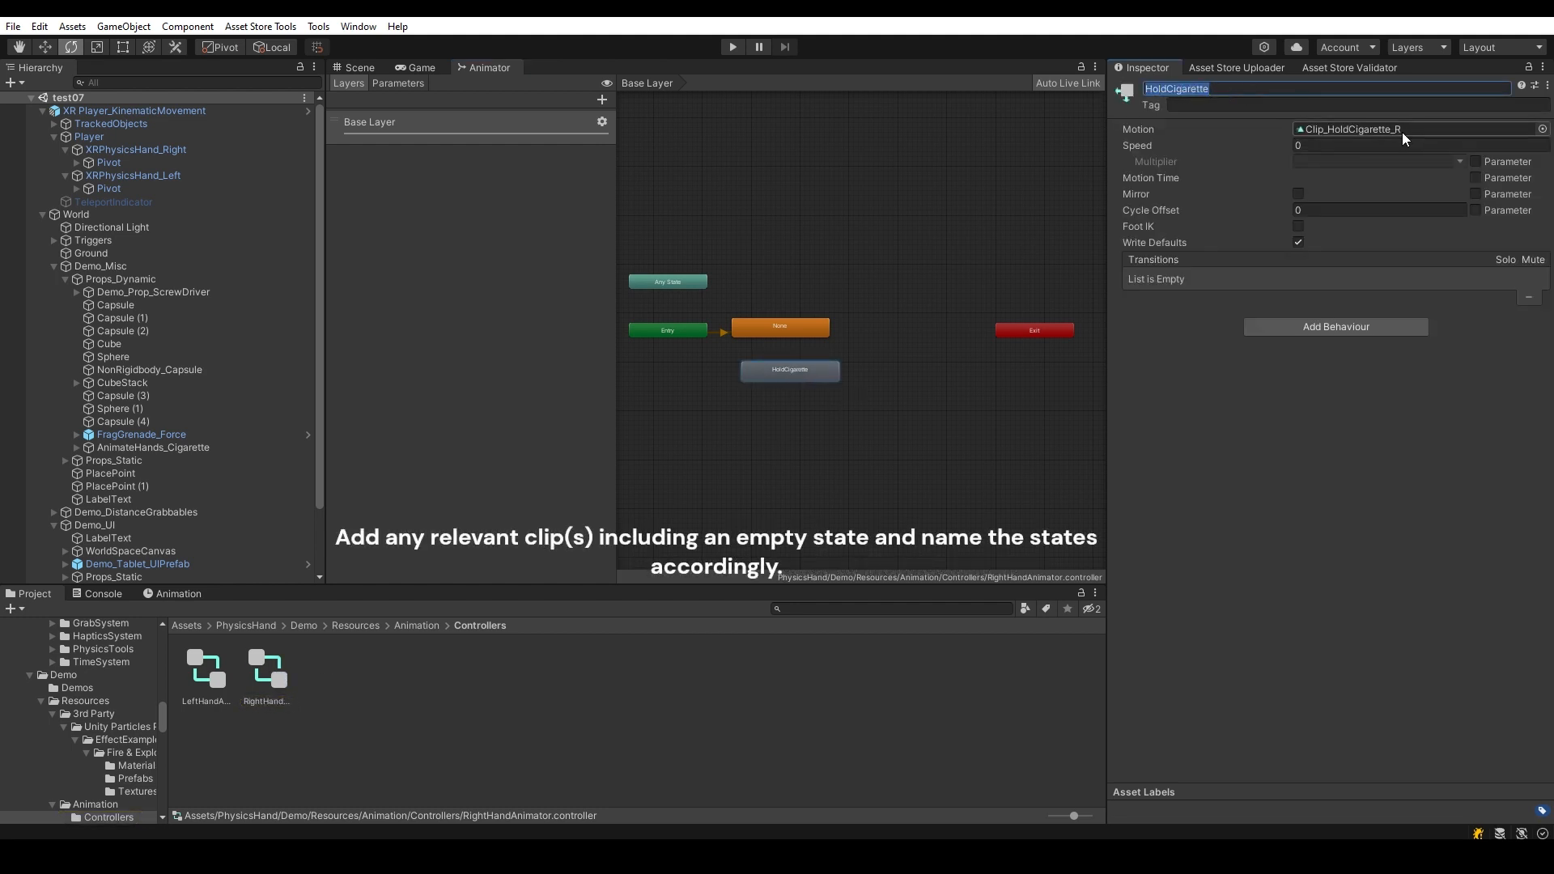
left_click(1380, 131)
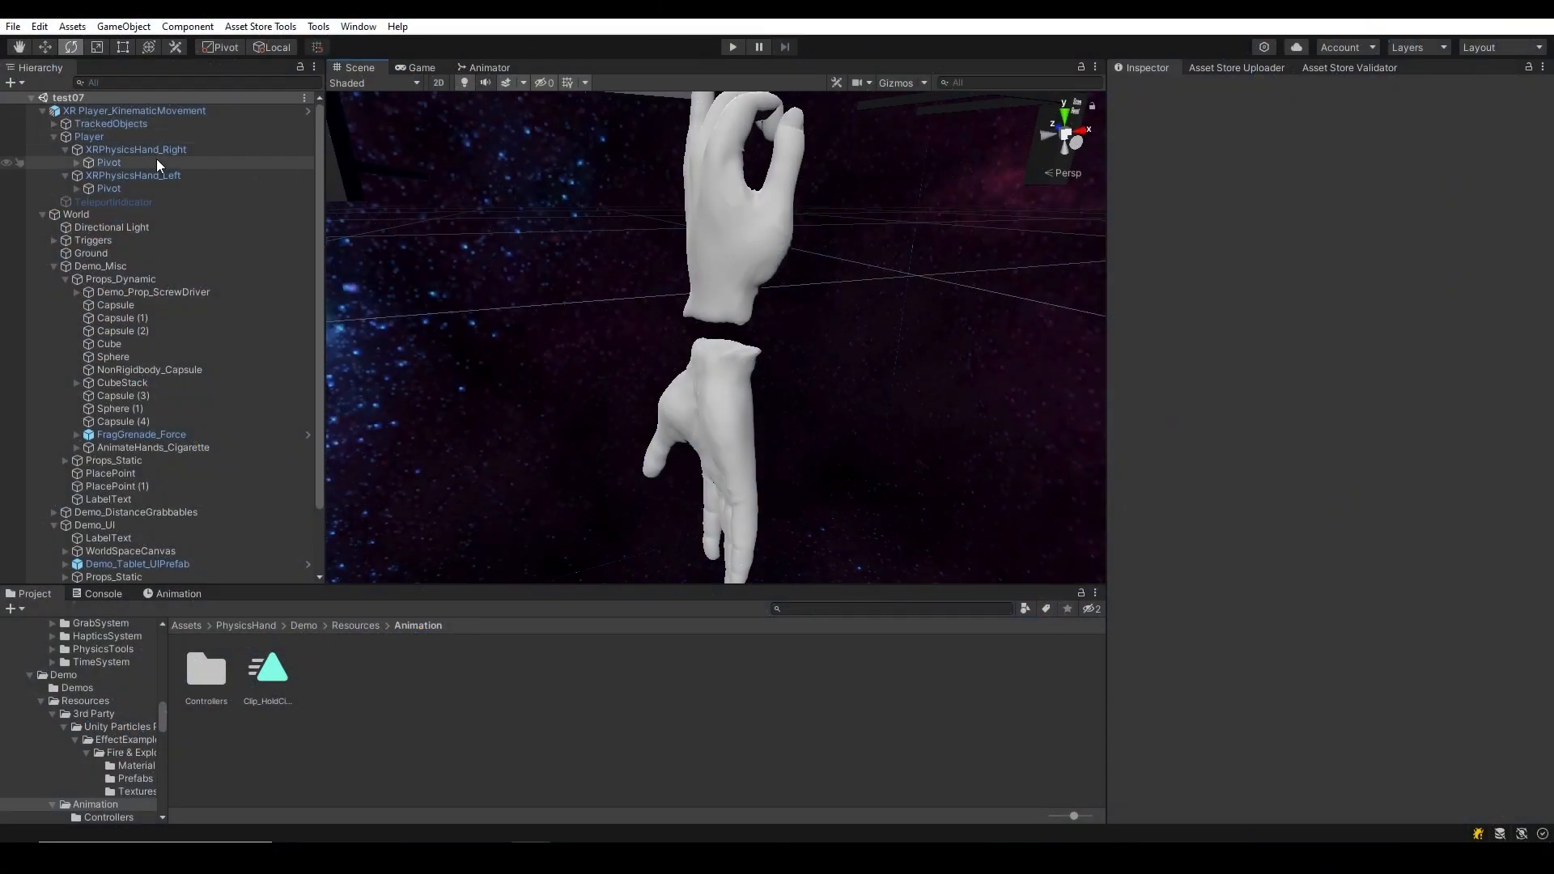
Preview Clip_HoldCigarette_R on the Pivot of XRPhysicsHand_Right to check the right hand's grab pose.
left_click(157, 152)
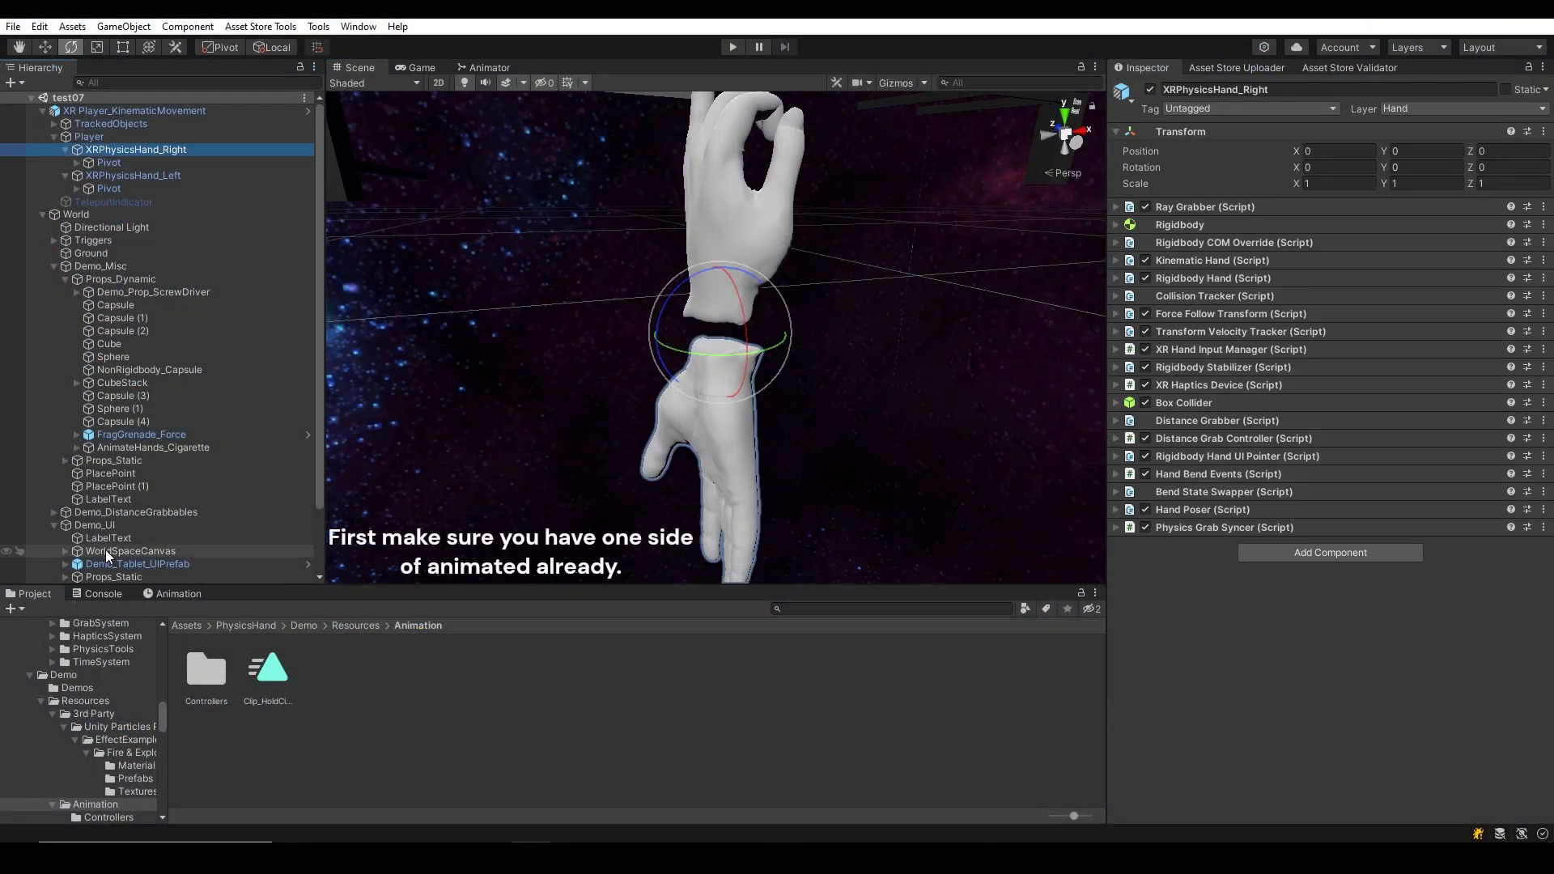
left_click(168, 591)
left_click(122, 165)
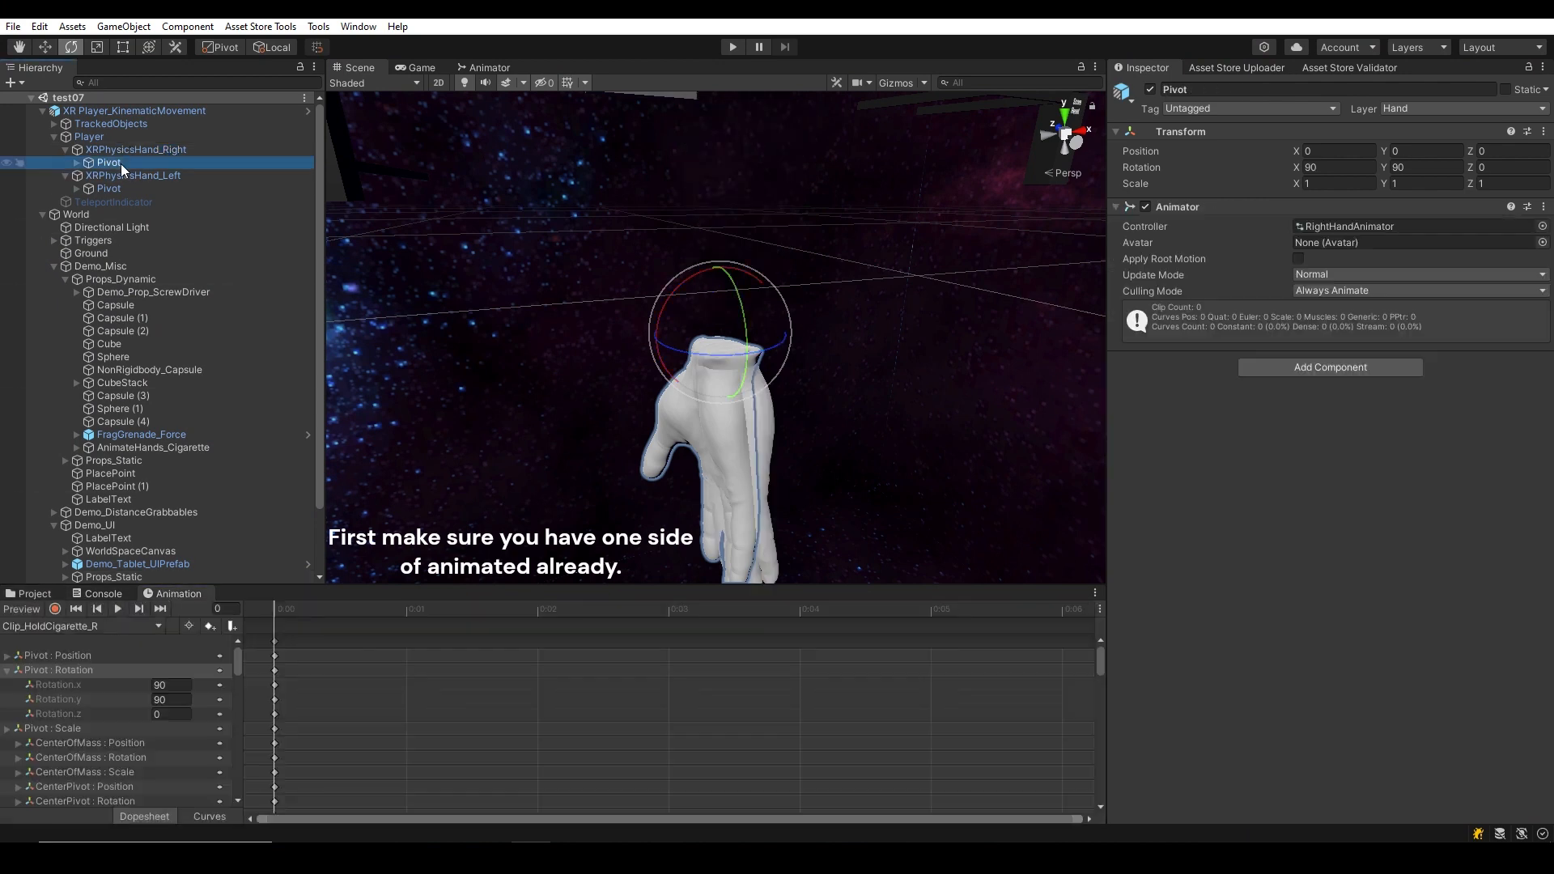
left_click(119, 609)
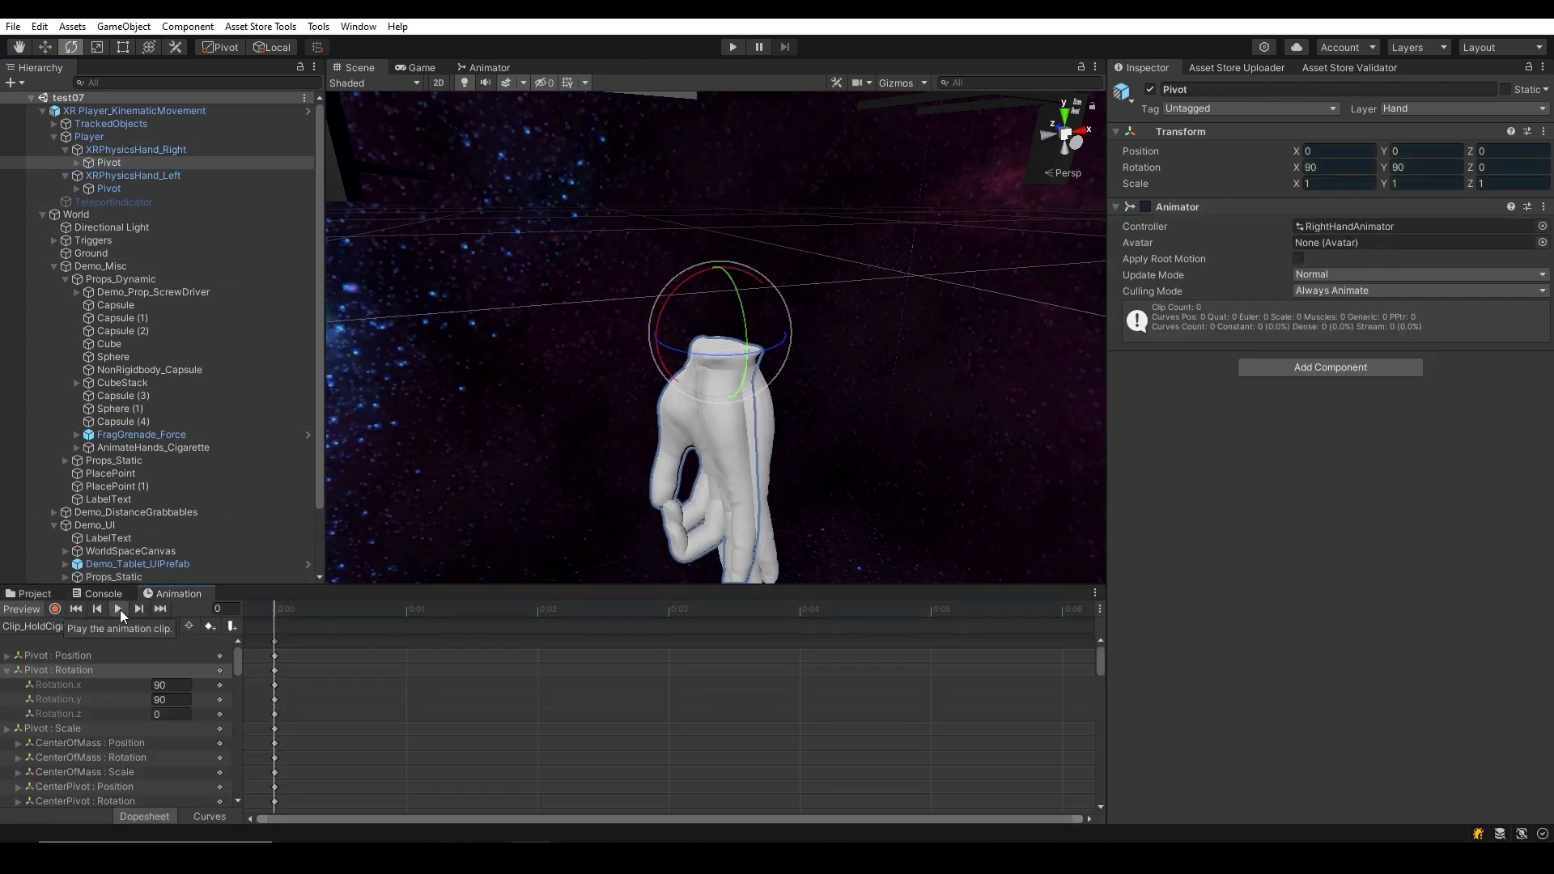
left_click(5, 176)
left_click(6, 176)
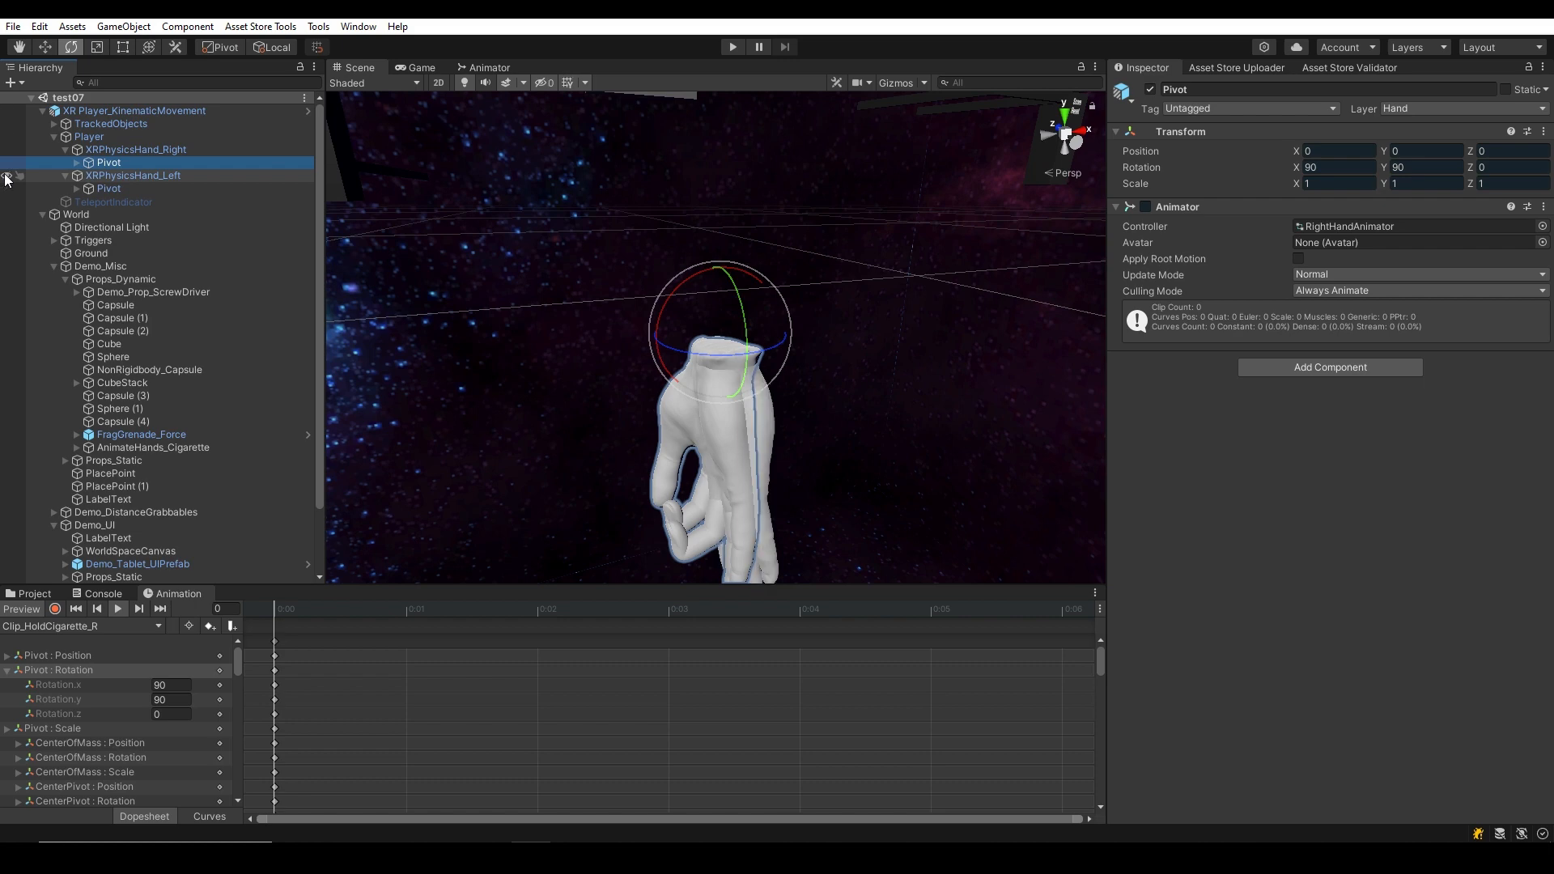
right_click_drag(597, 288, 603, 351)
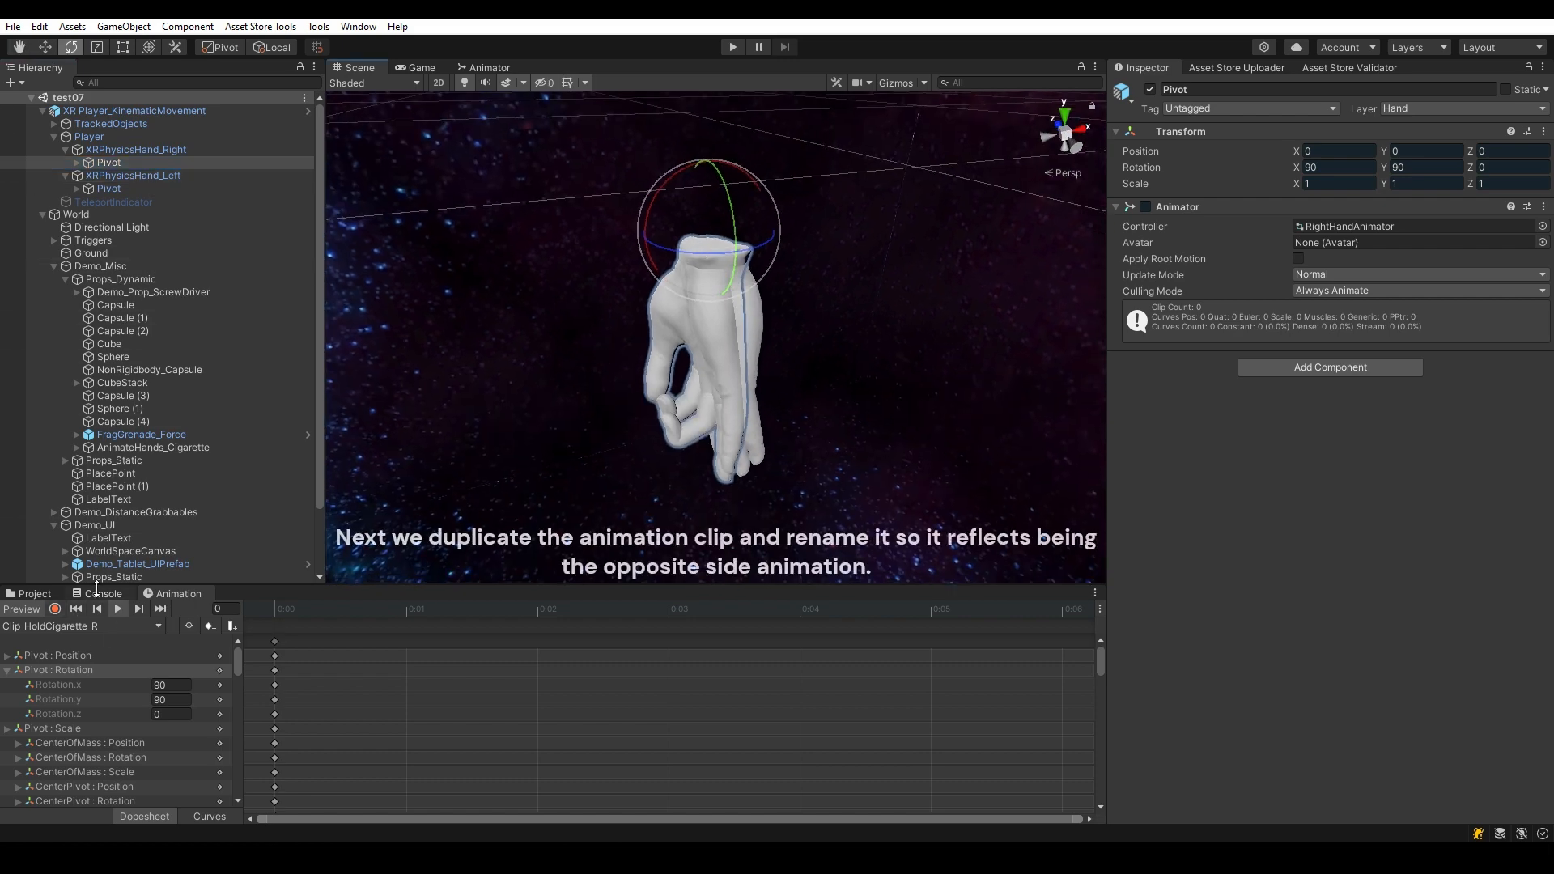
Duplicate the Clip_HoldCigarette_R animation clip and rename the copy Clip_HoldCigarette_L.
left_click(34, 594)
left_click(251, 677)
key("ctrl+d")
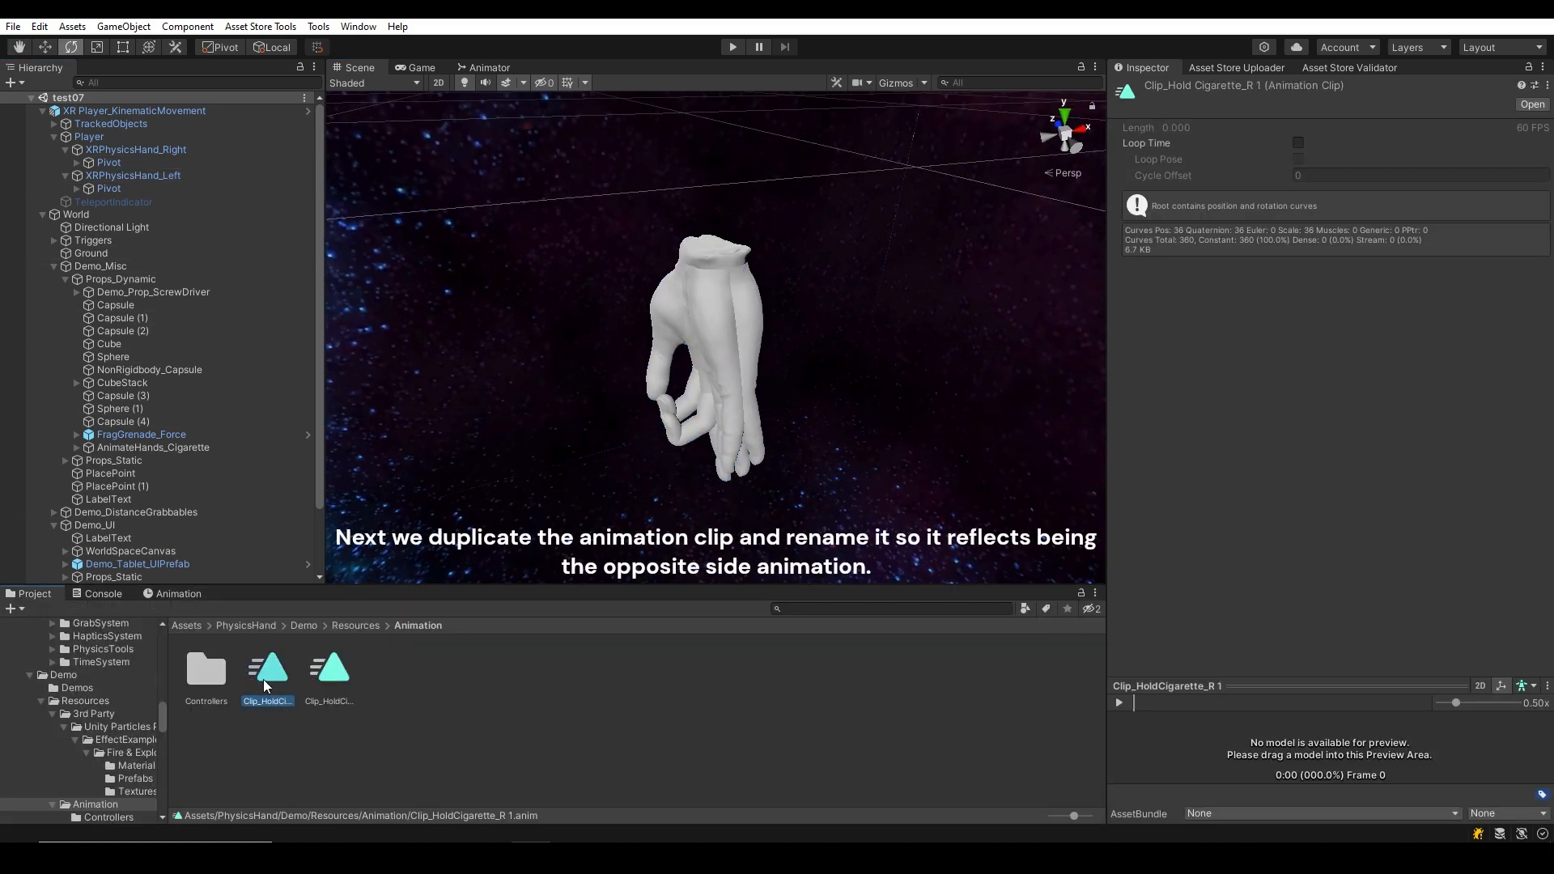
right_click(272, 682)
left_click(321, 300)
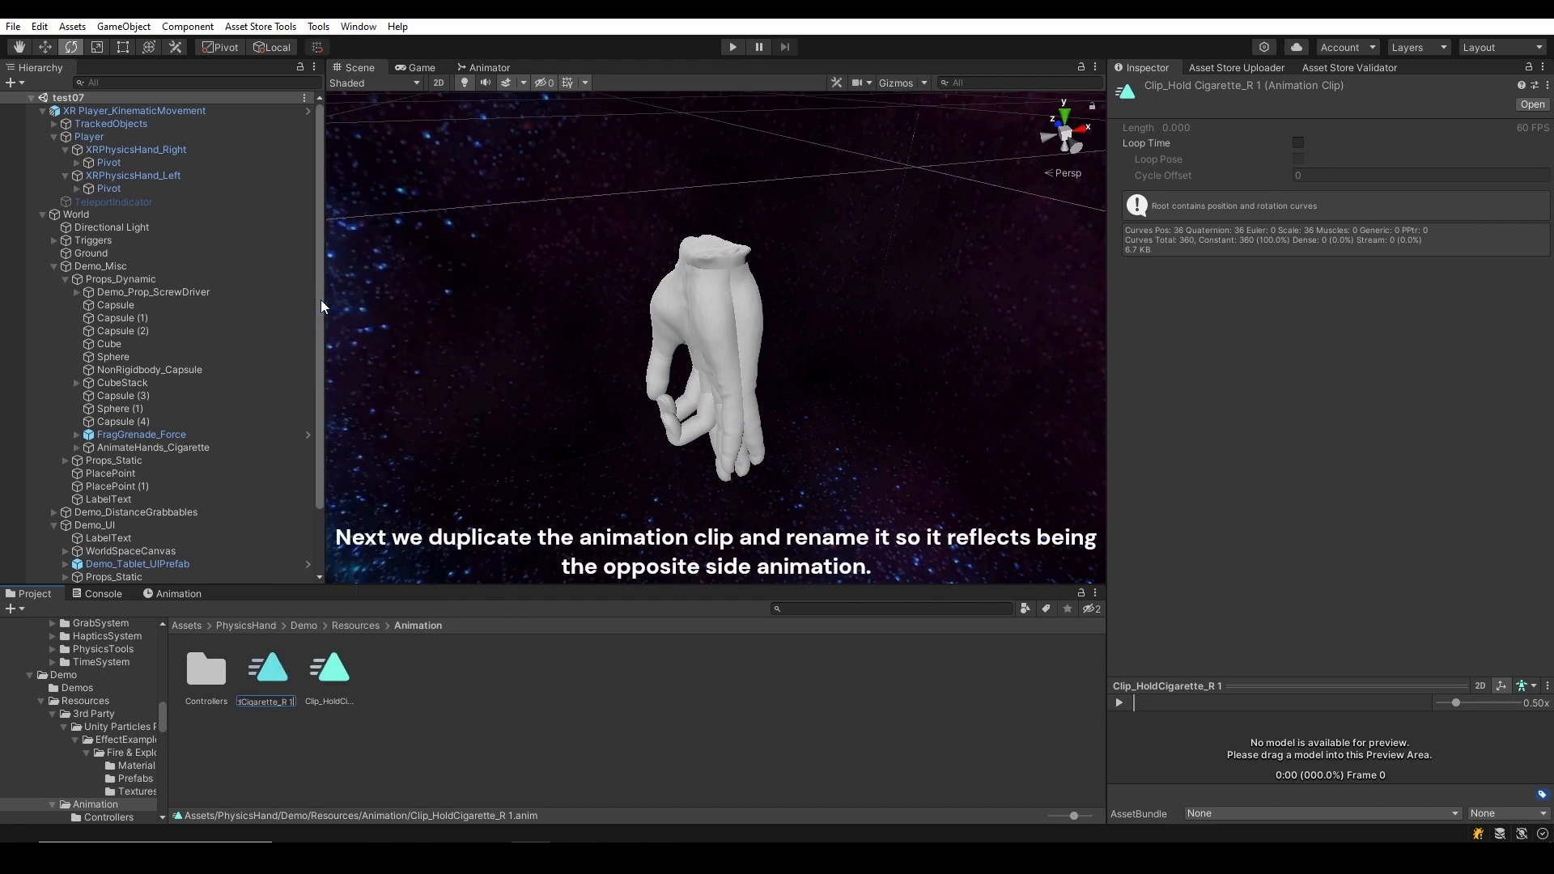
Open the LeftHandAnimator controller from the Pivot of XRPhysicsHand_Left and select its HoldCigarette state.
left_click(168, 174)
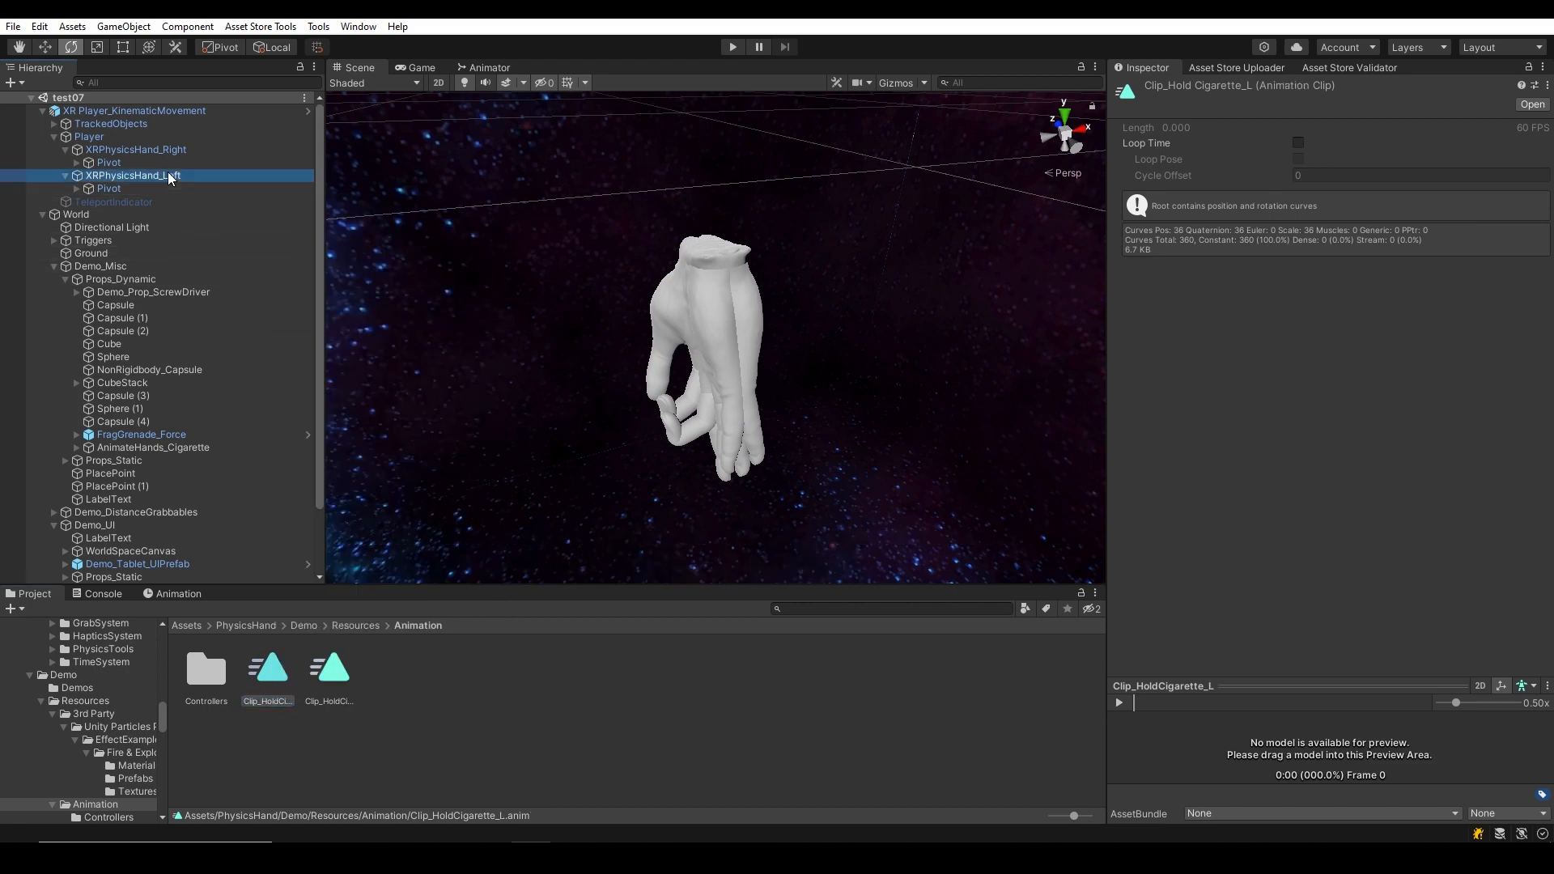
key("Down")
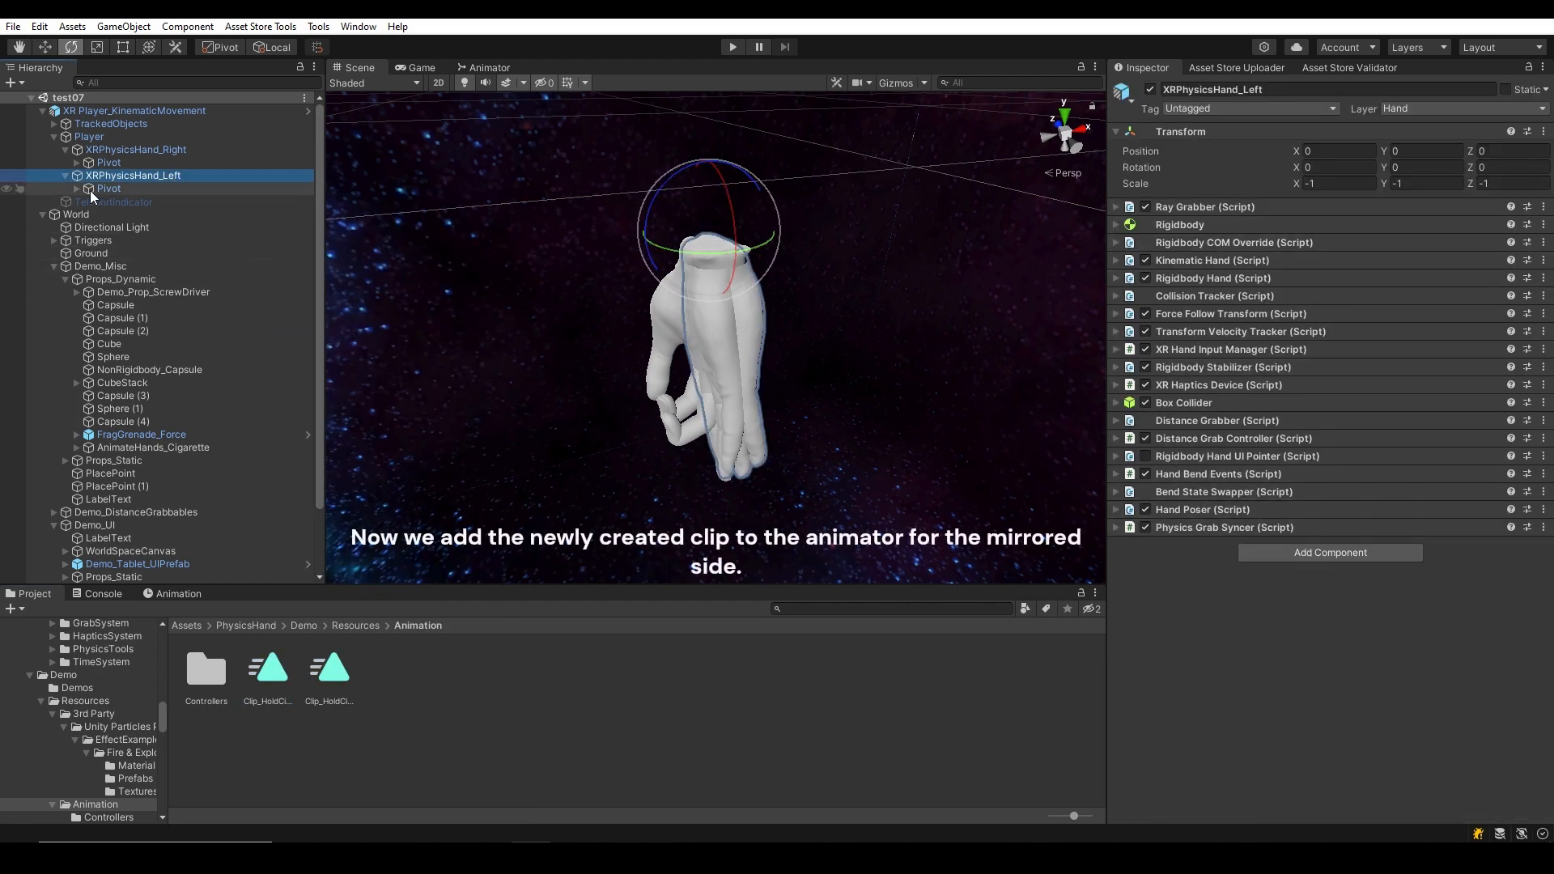
double_click(1344, 226)
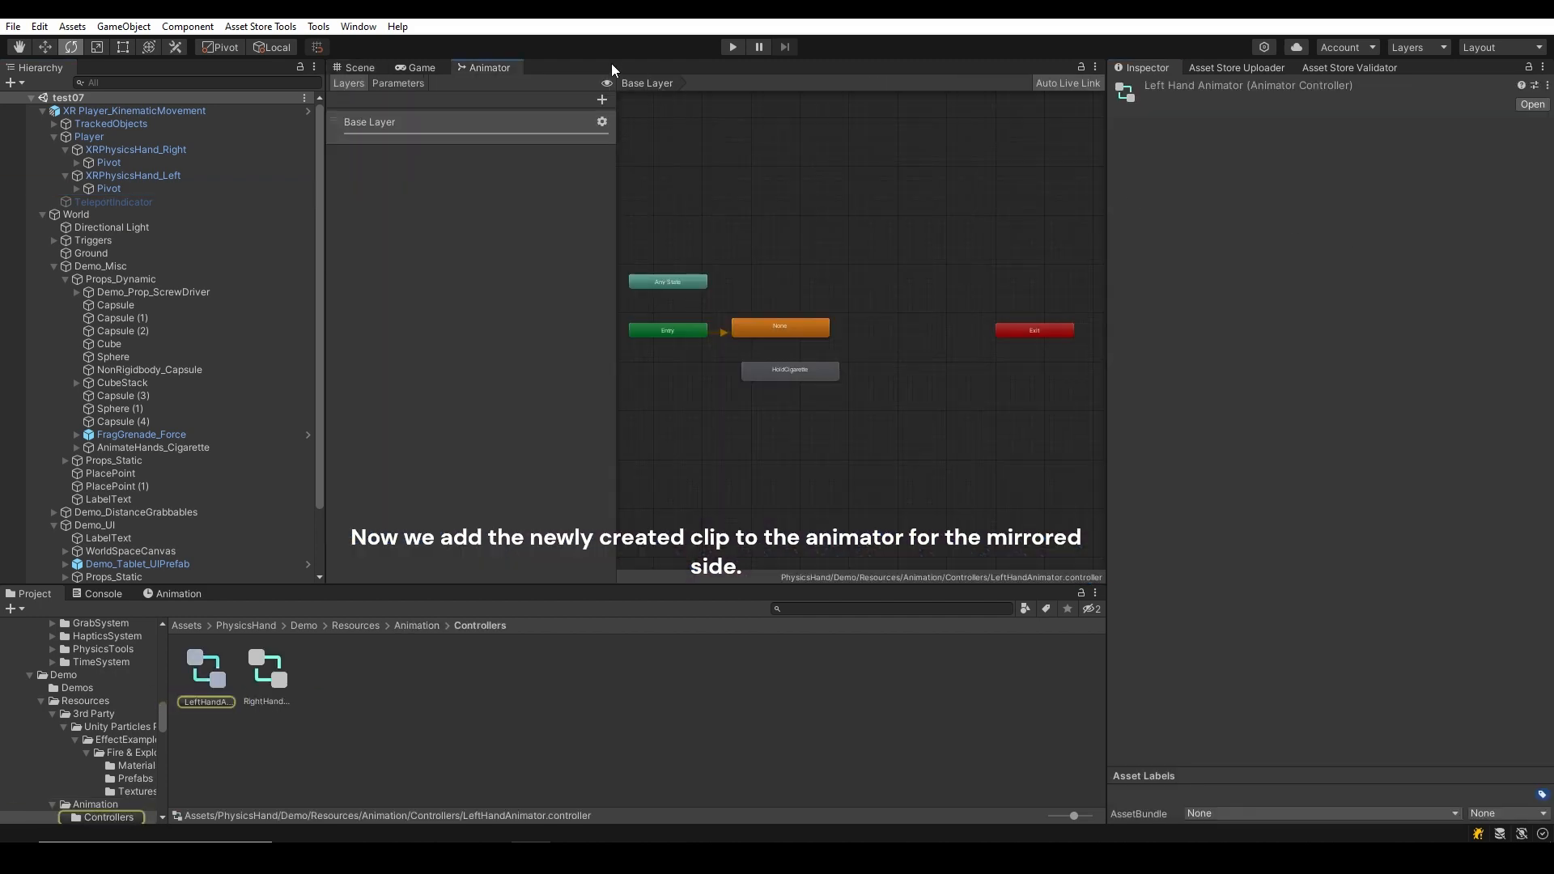
left_click(792, 373)
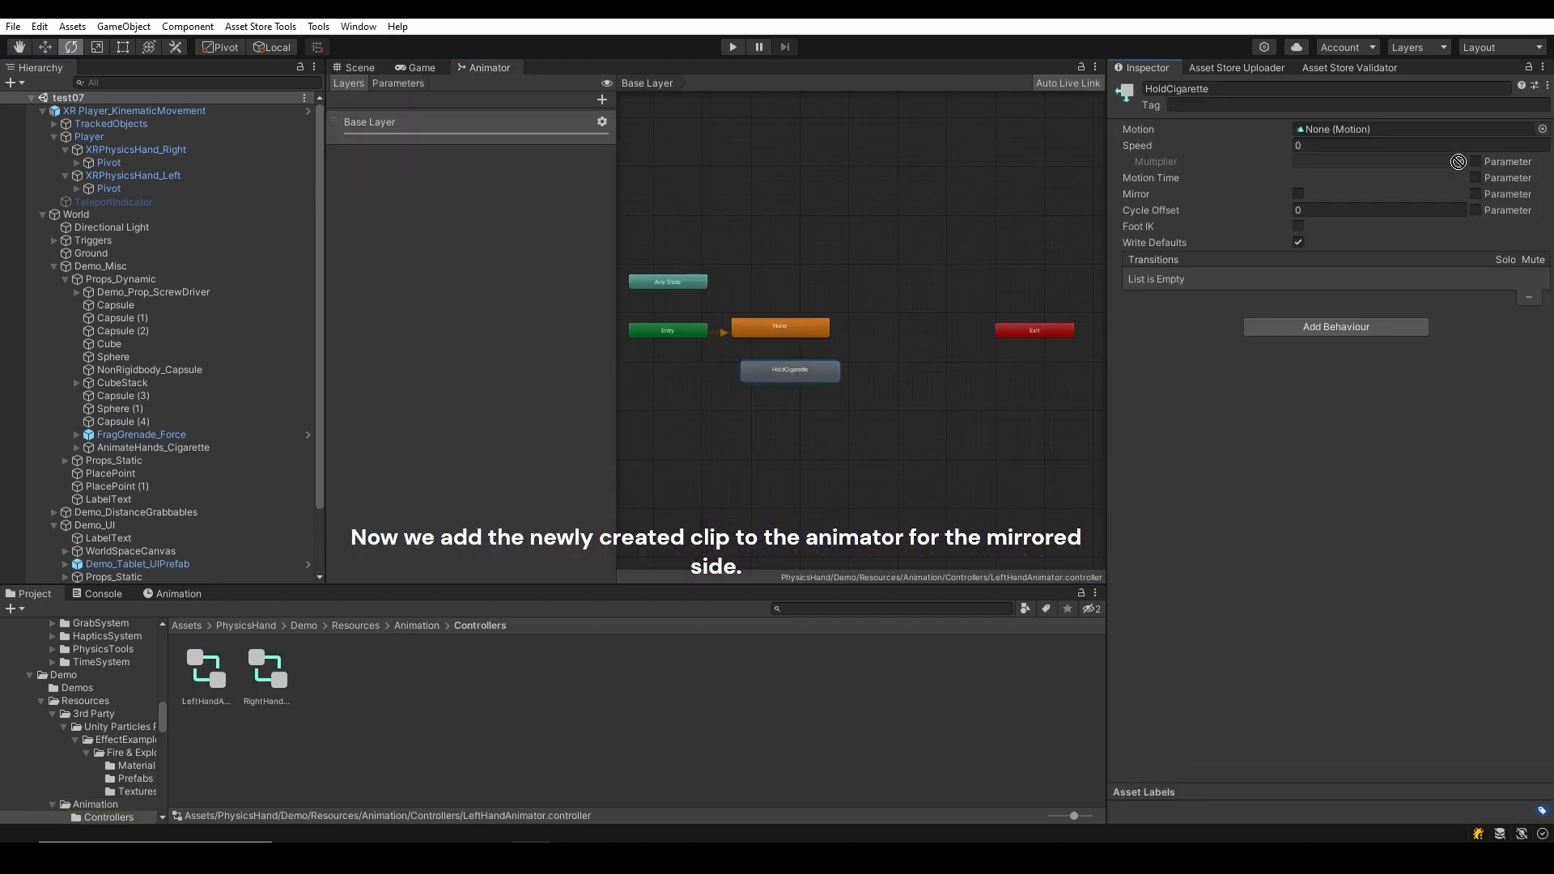
Assign Clip_HoldCigarette_L from the Animation folder as the Motion of the left hand's HoldCigarette state.
left_click(409, 625)
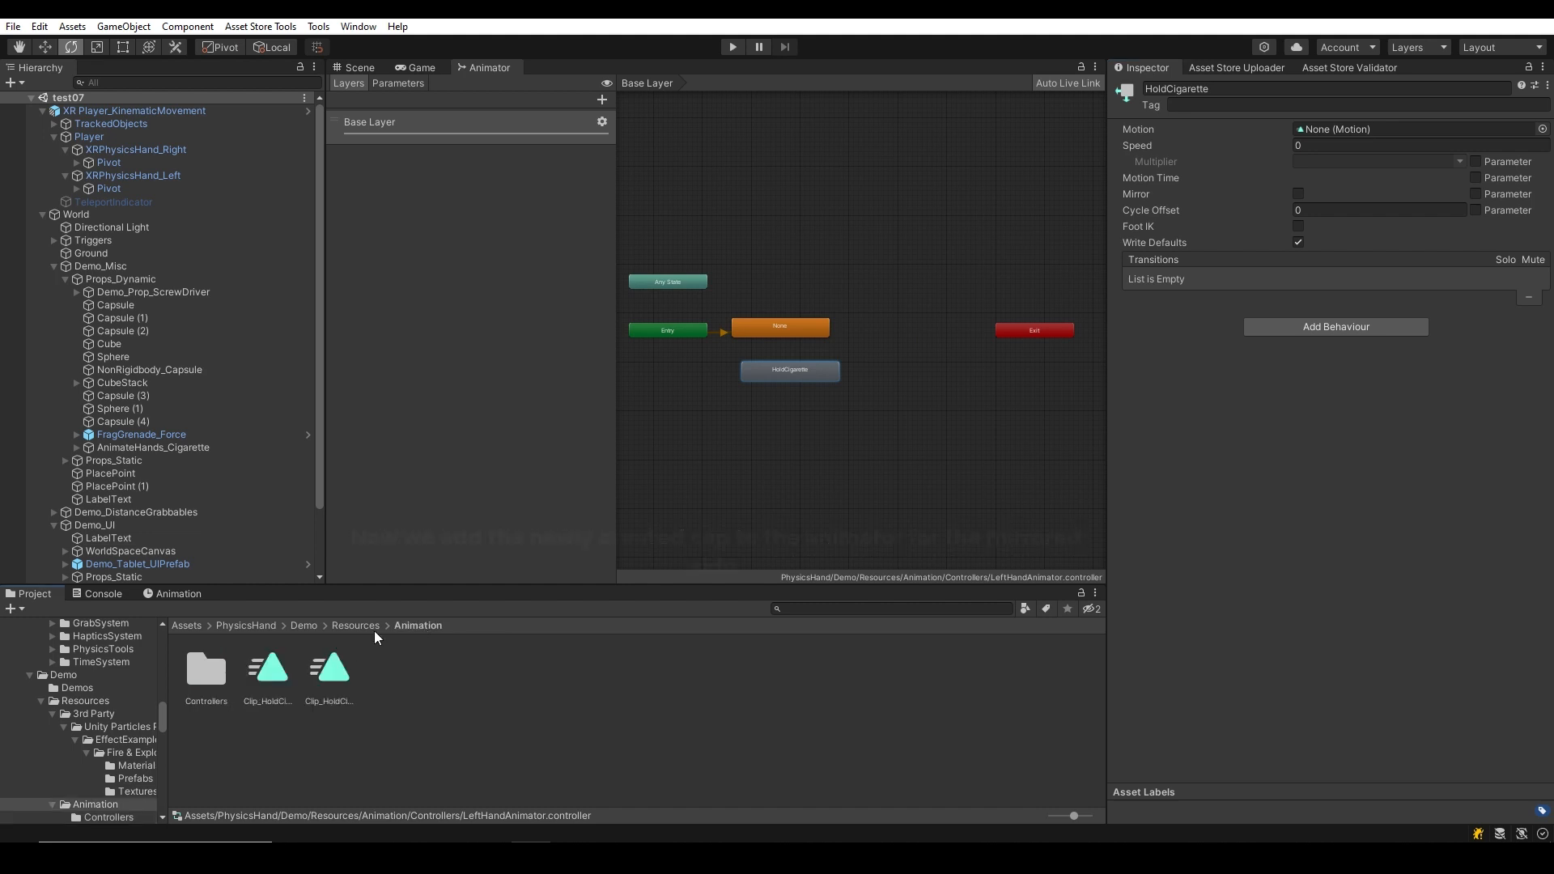
left_click(269, 671)
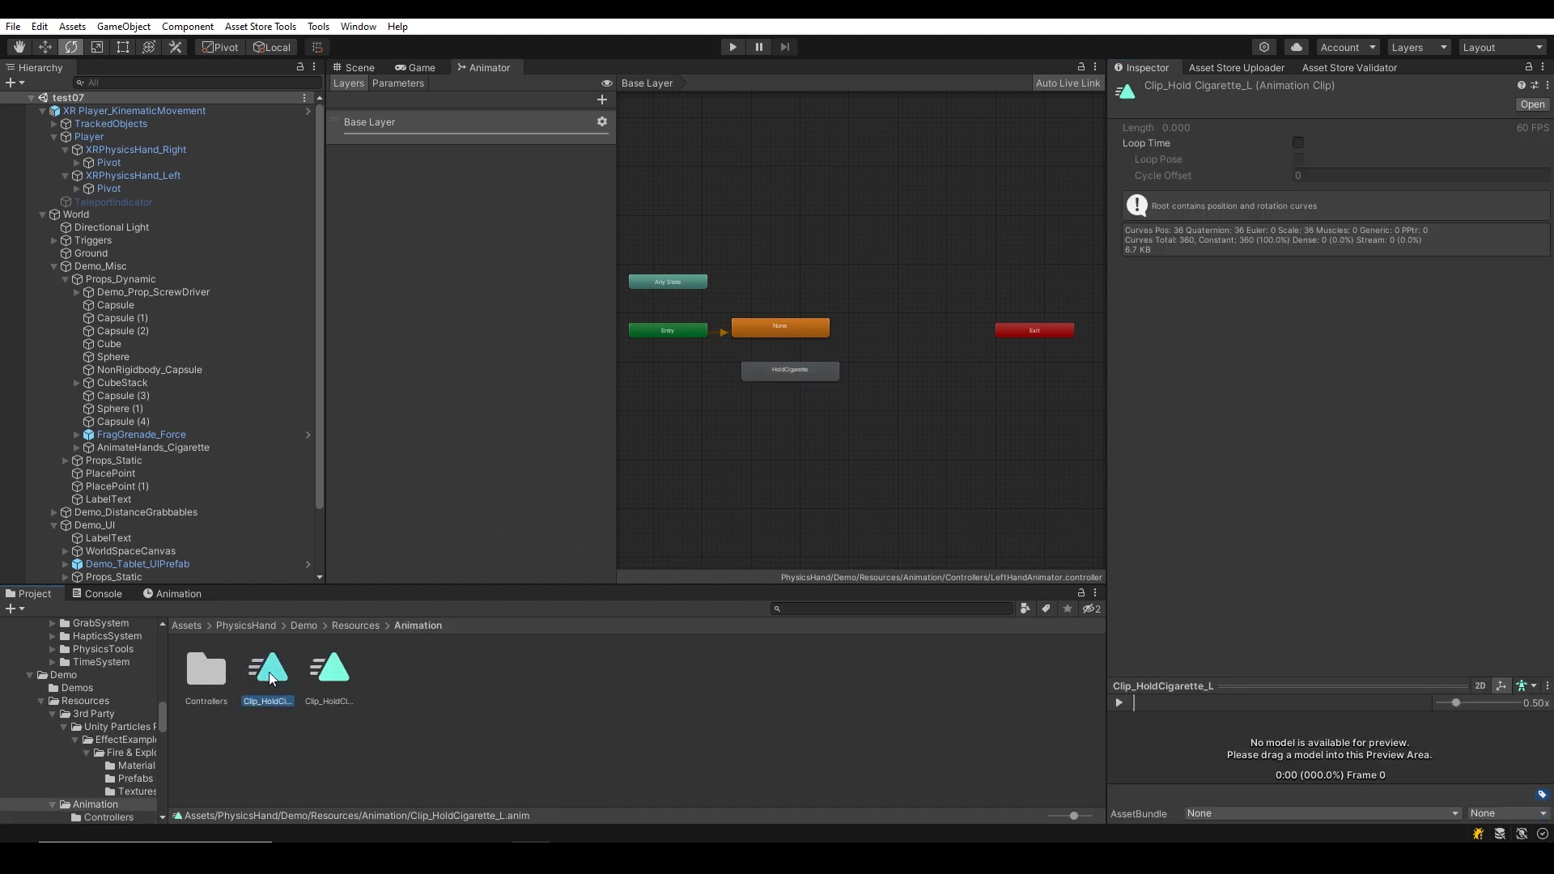
left_click_drag(269, 674, 277, 708)
left_click(785, 368)
left_click_drag(1295, 198, 1340, 135)
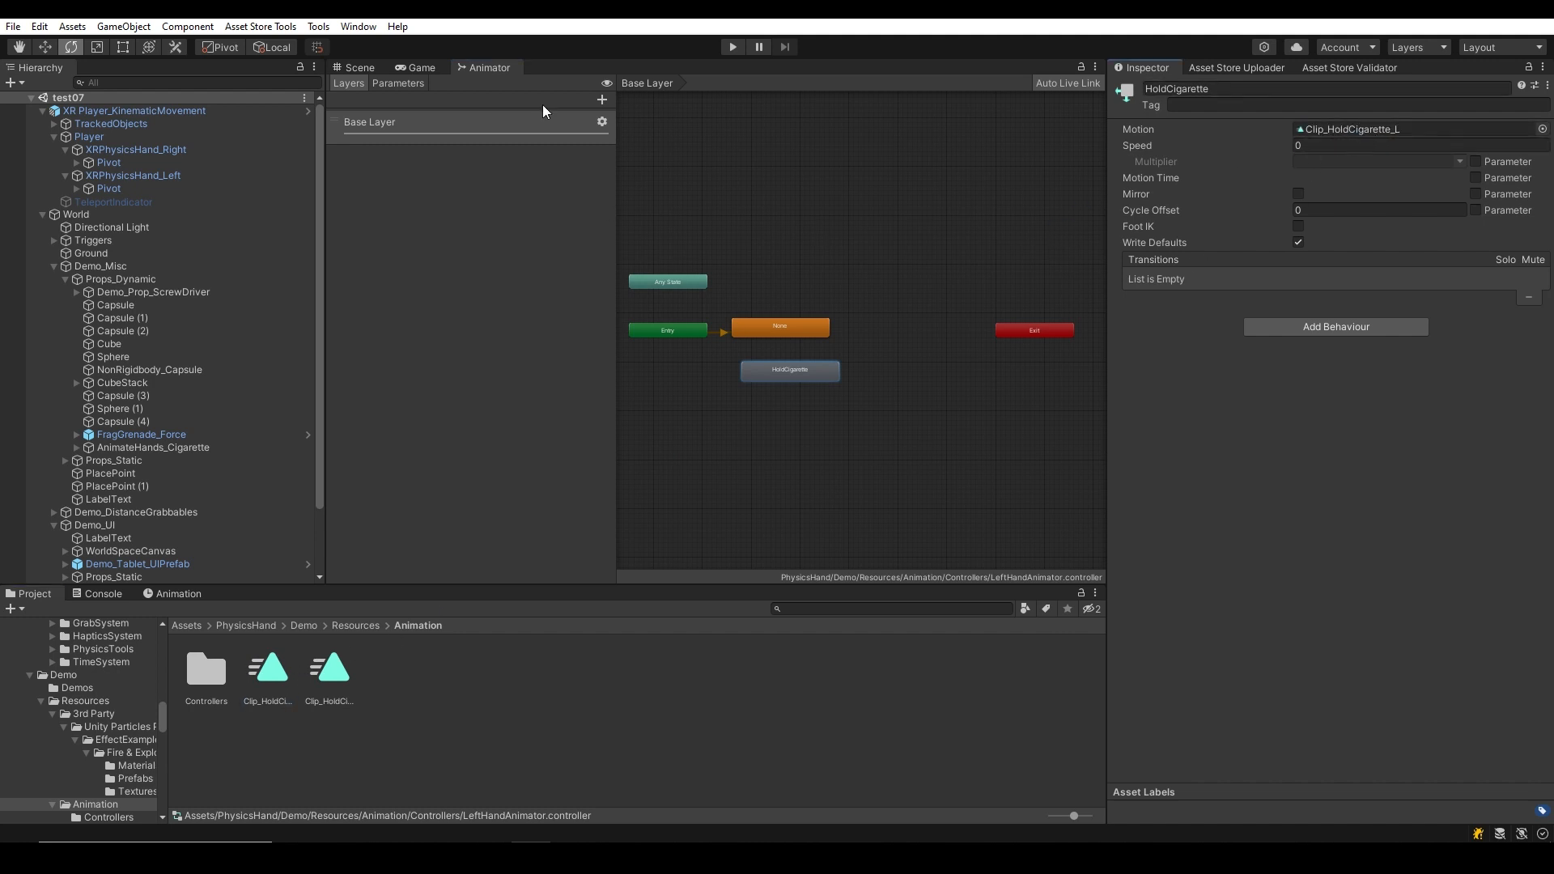
Hide XRPhysicsHand_Right in the scene and preview Clip_HoldCigarette_L on the Pivot of XRPhysicsHand_Left.
left_click(357, 67)
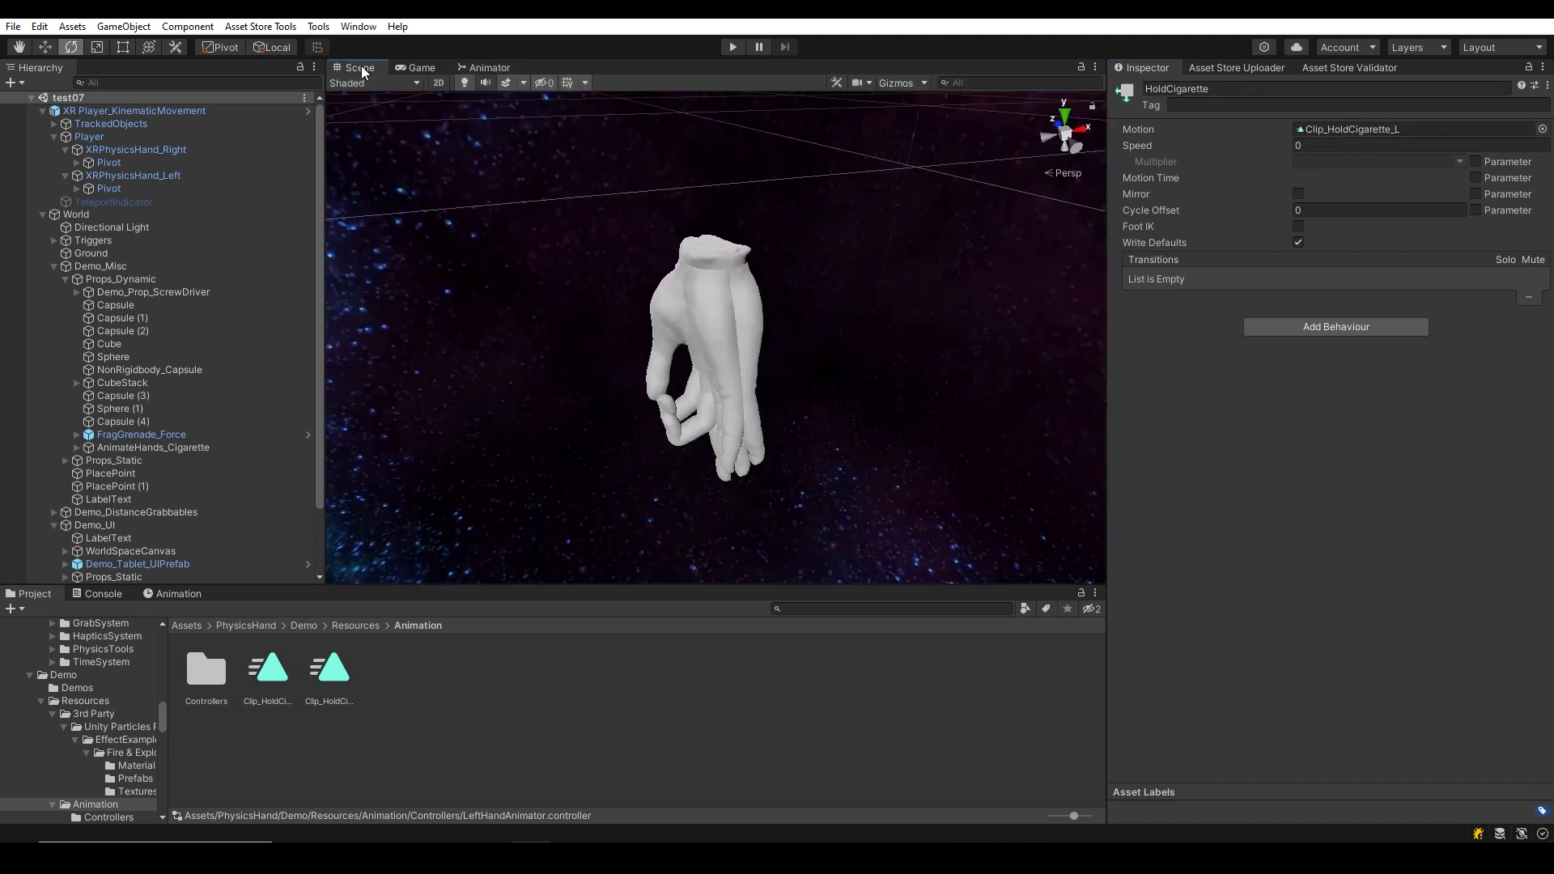
left_click(10, 150)
left_click(112, 177)
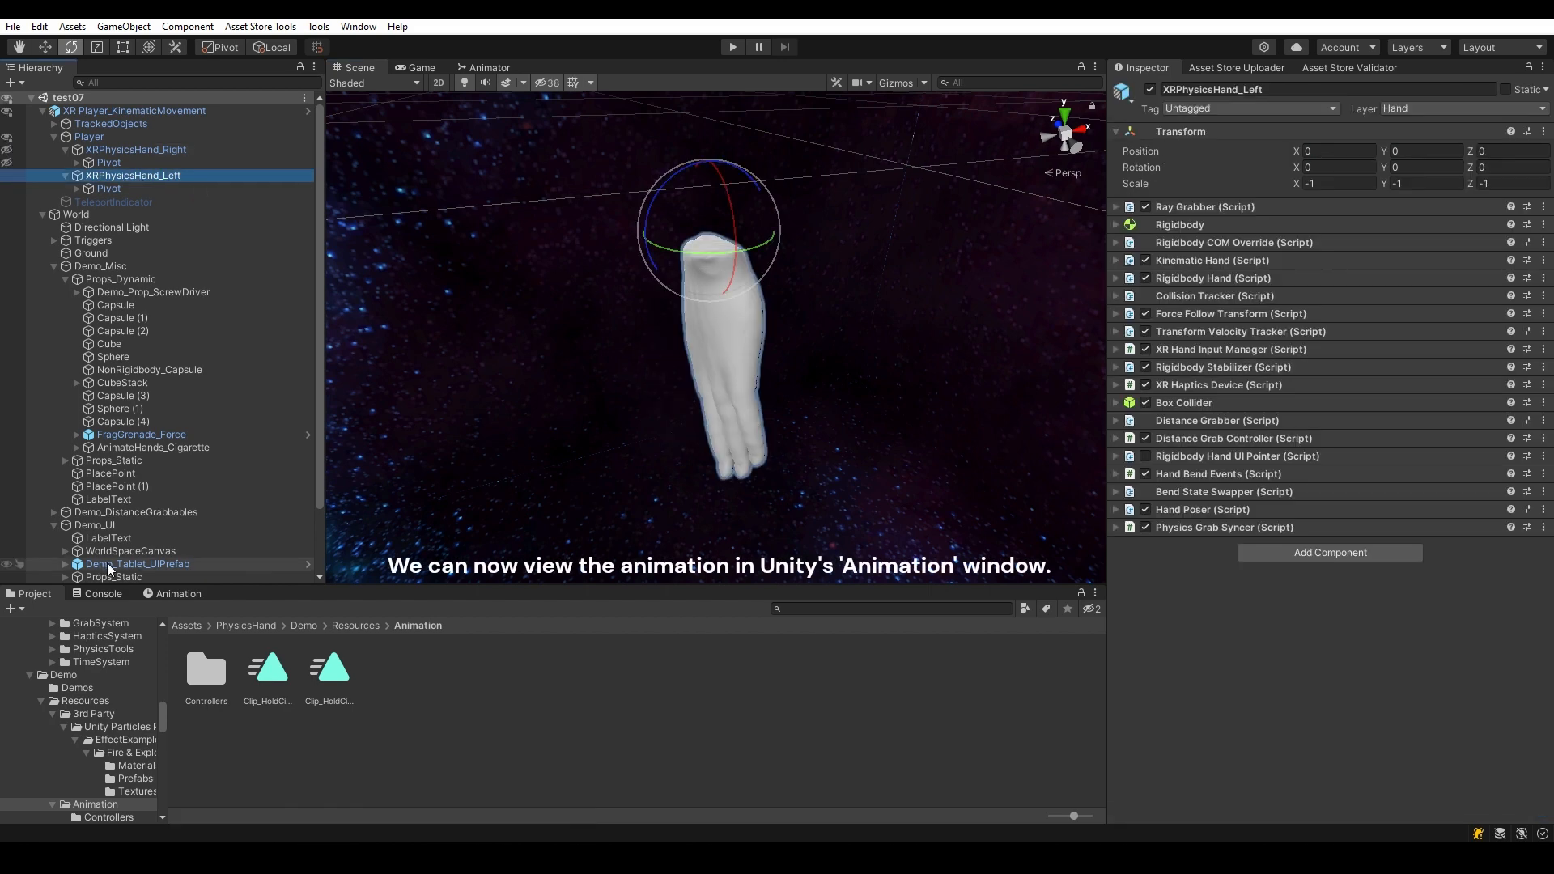
left_click(163, 594)
left_click_drag(668, 367, 503, 437, "alt")
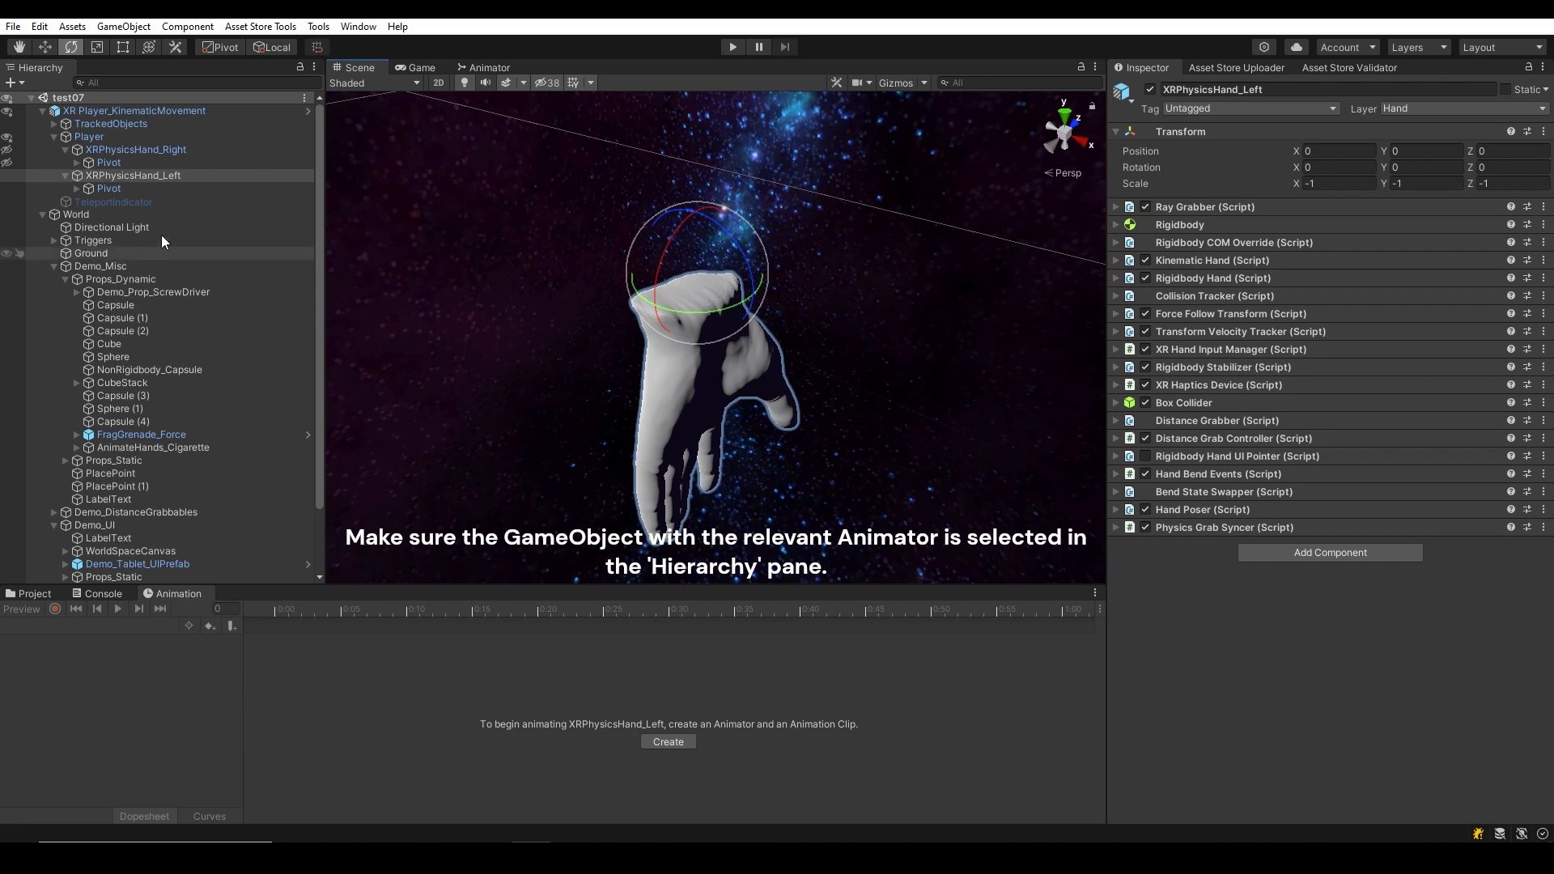
left_click(113, 187)
left_click(118, 608)
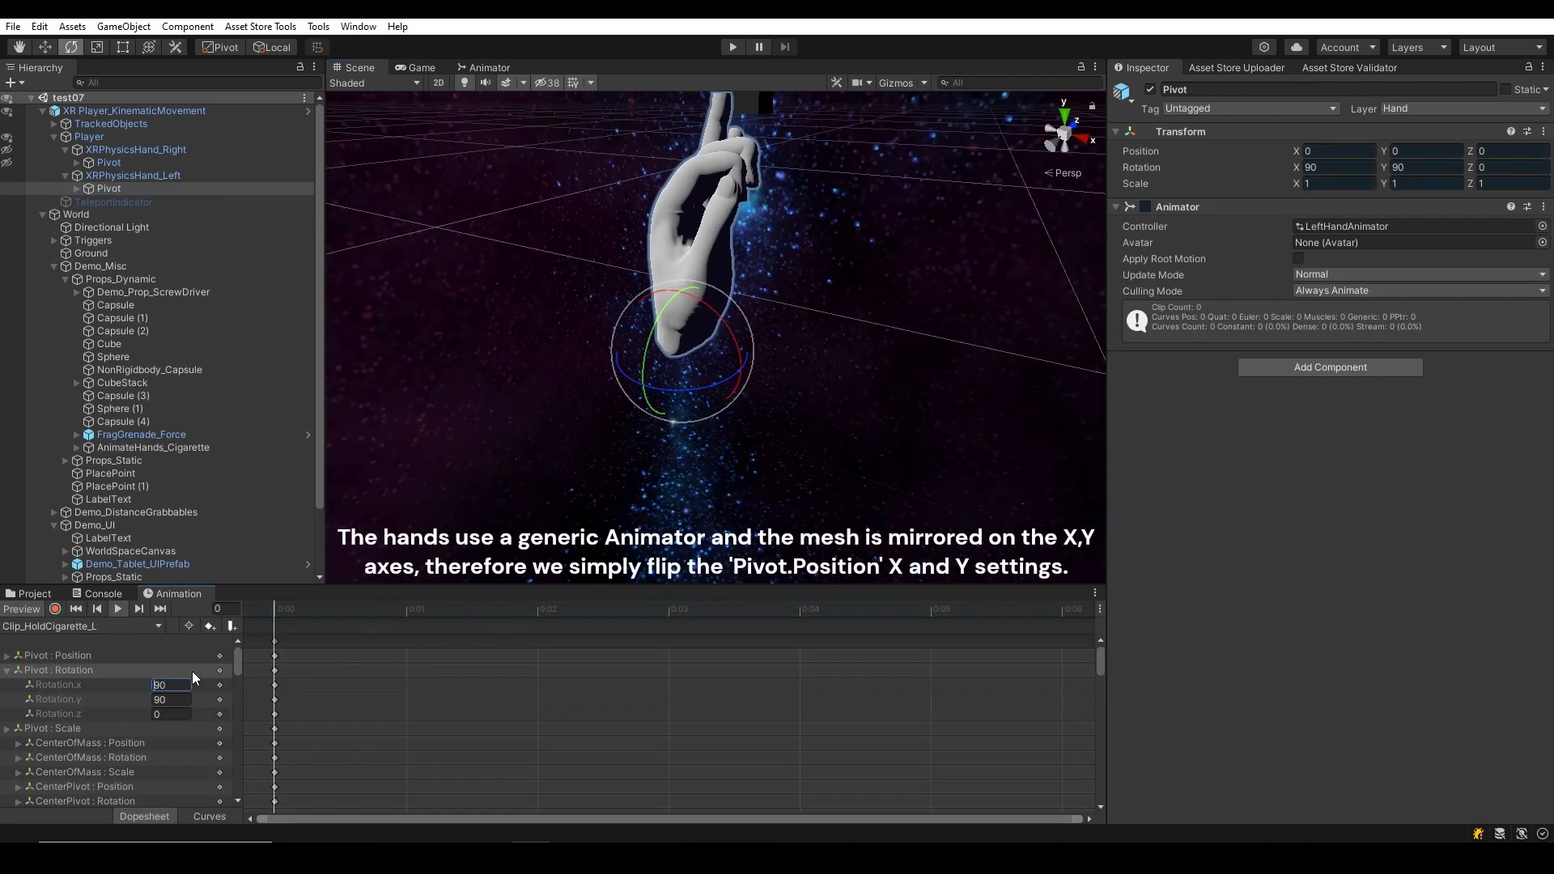
Set the Pivot's X and Y rotation to -90 in Clip_HoldCigarette_L and run the scene in Play mode.
type("-")
key("Tab")
type("-")
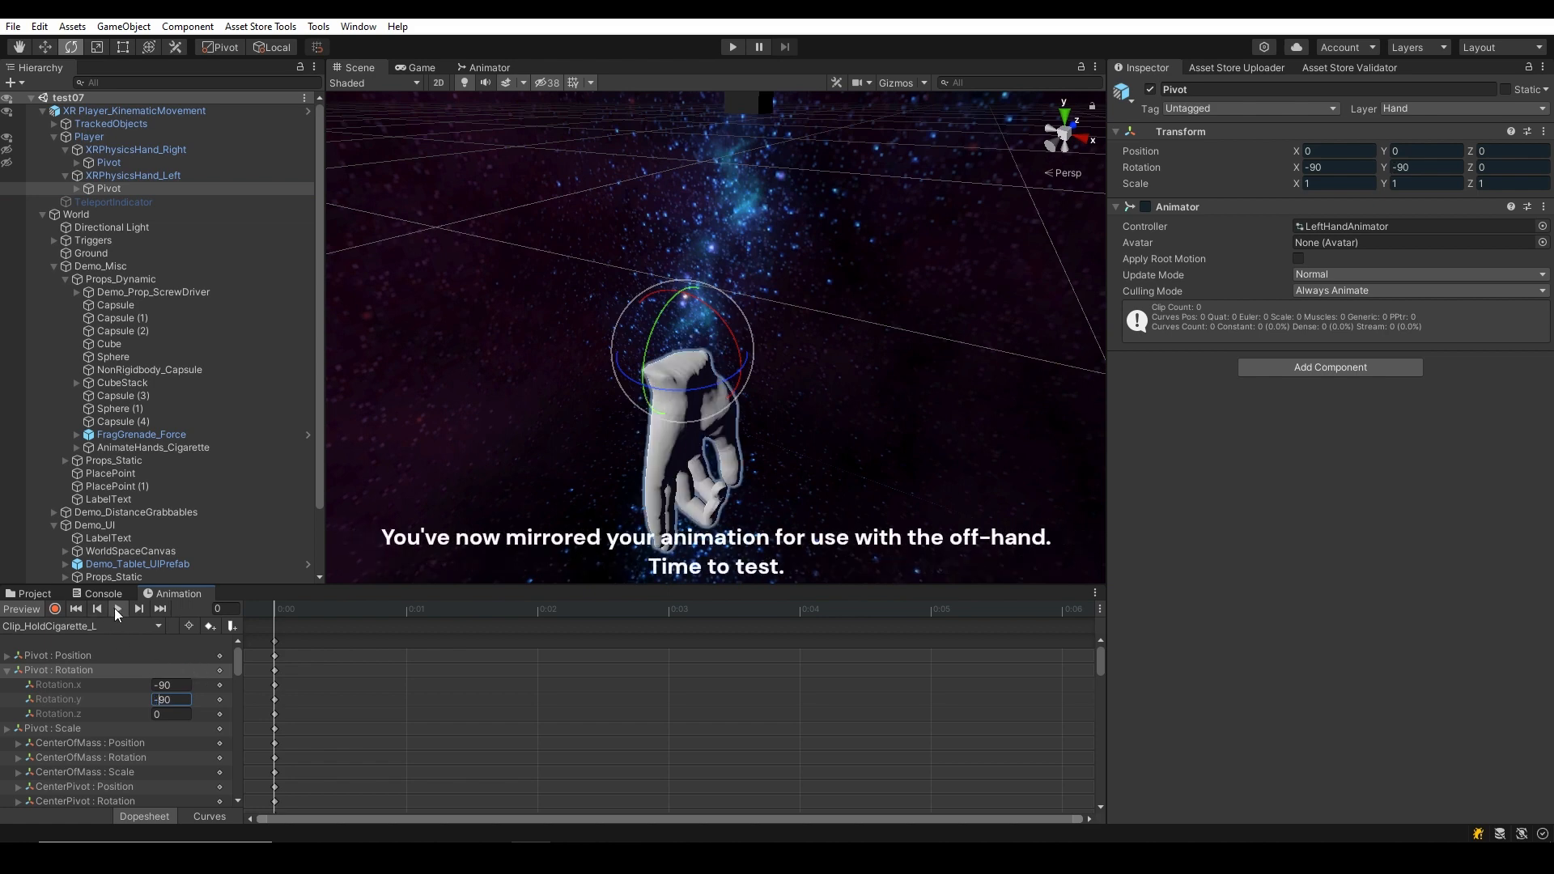
left_click(123, 654)
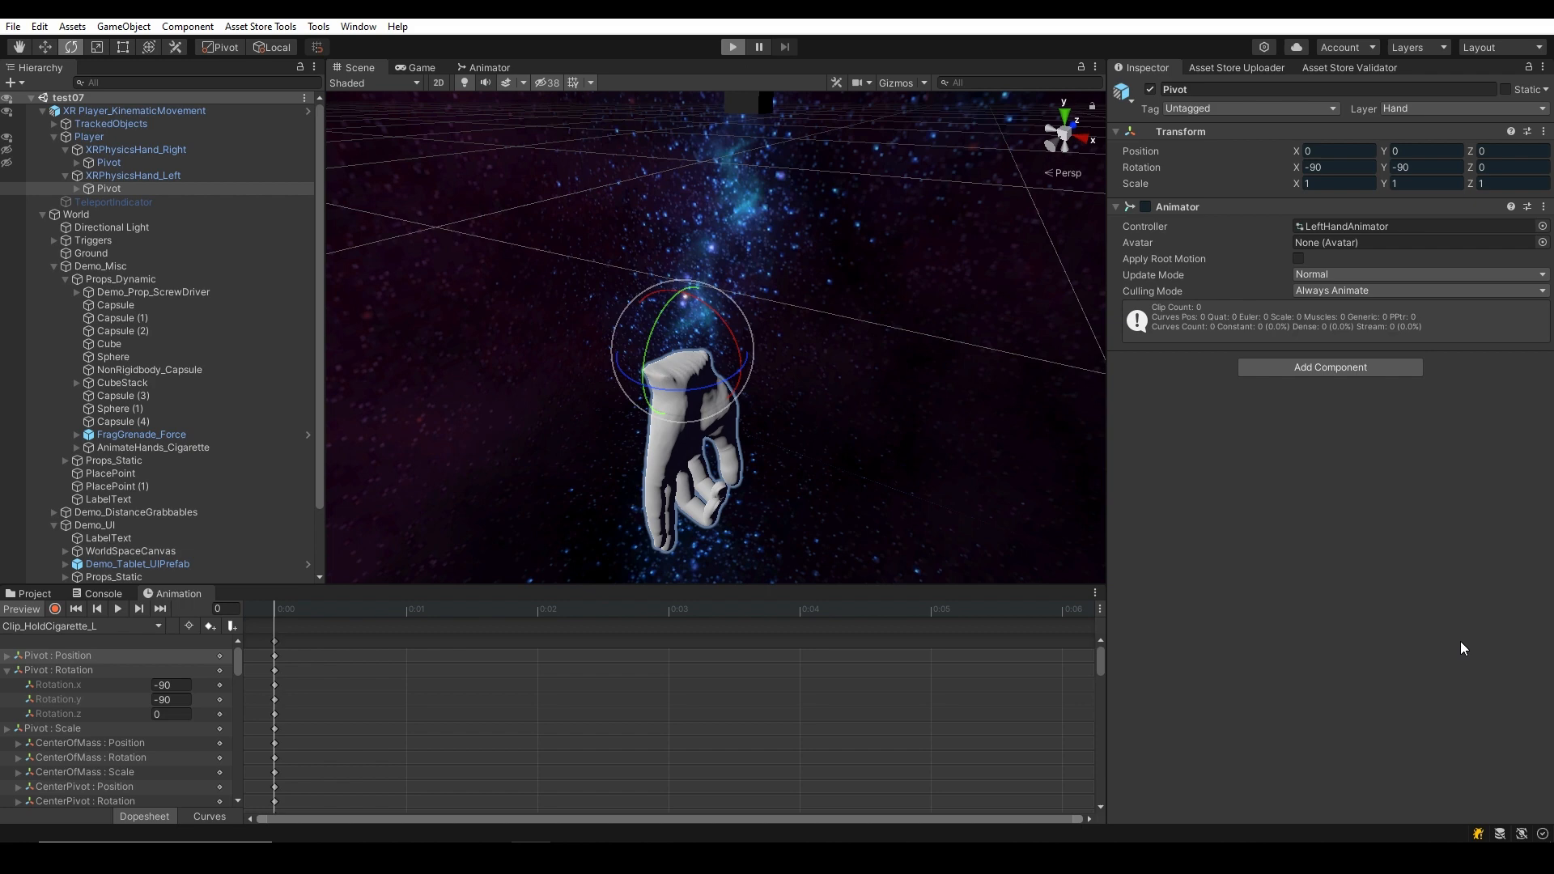
key("ctrl+p")
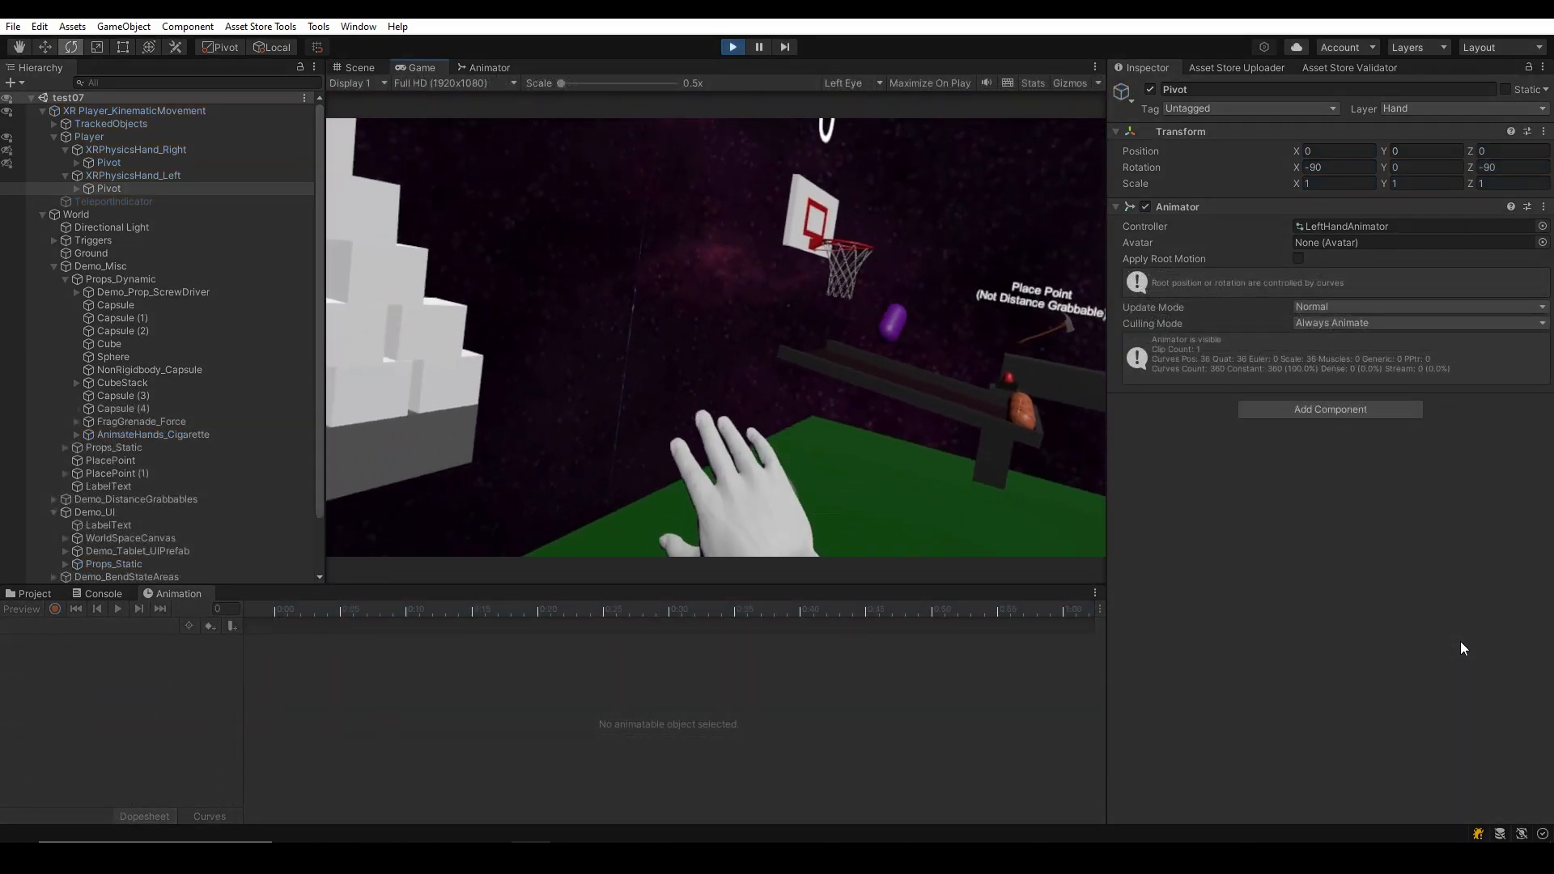